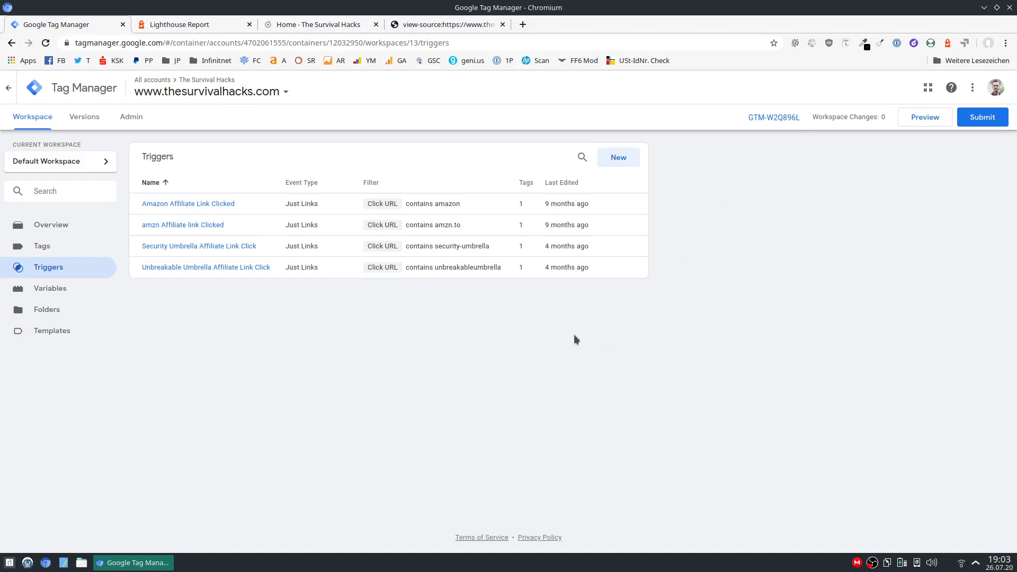
# Step: Bring up the Lighthouse report and scroll to its Diagnostics section
pyautogui.click(198, 24)
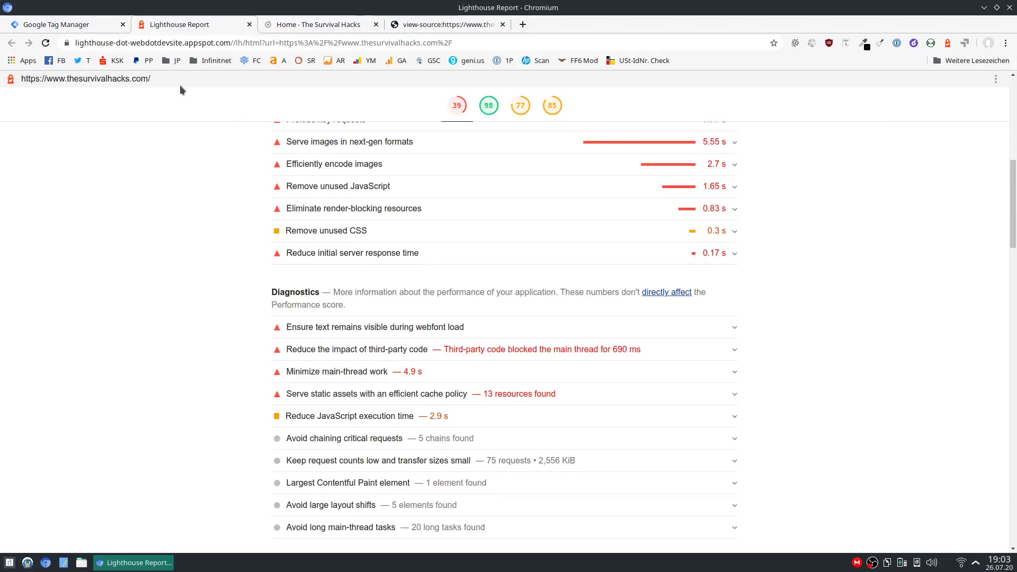
pyautogui.hotkey('ctrl', 'shift', 'Tab')
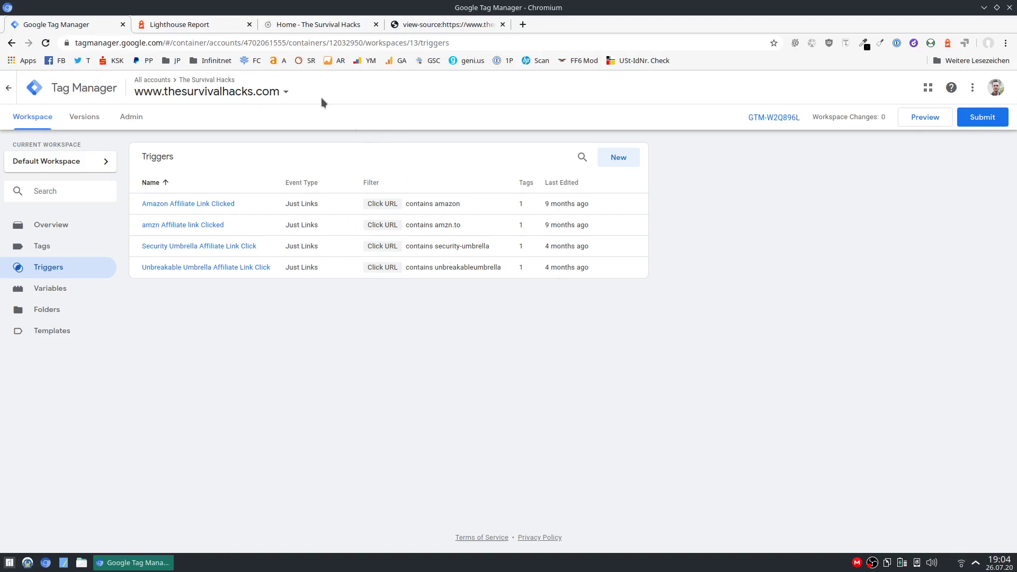
pyautogui.click(213, 24)
pyautogui.scroll(3, 646, 288)
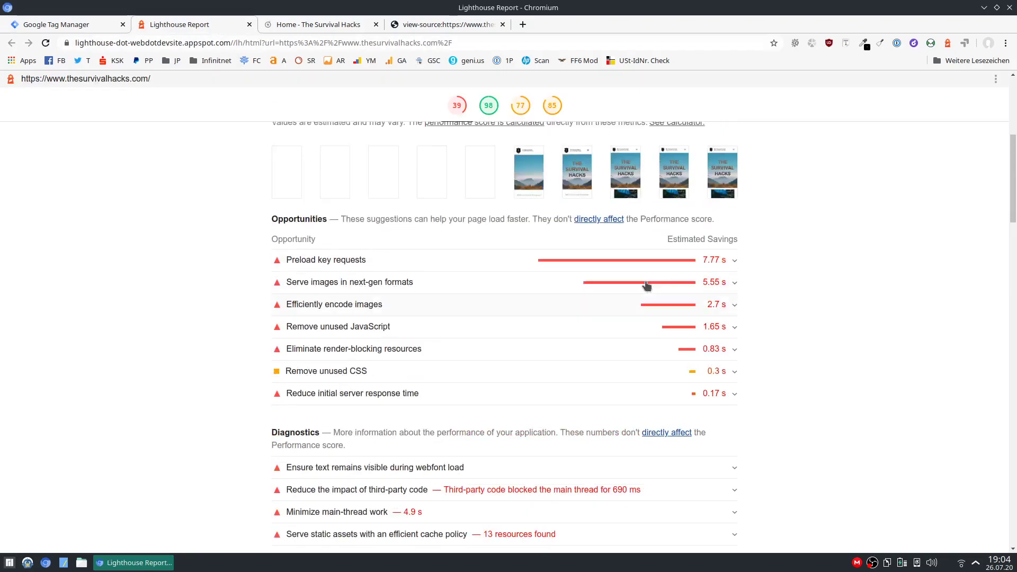
pyautogui.scroll(5, 864, 236)
pyautogui.scroll(2, 866, 241)
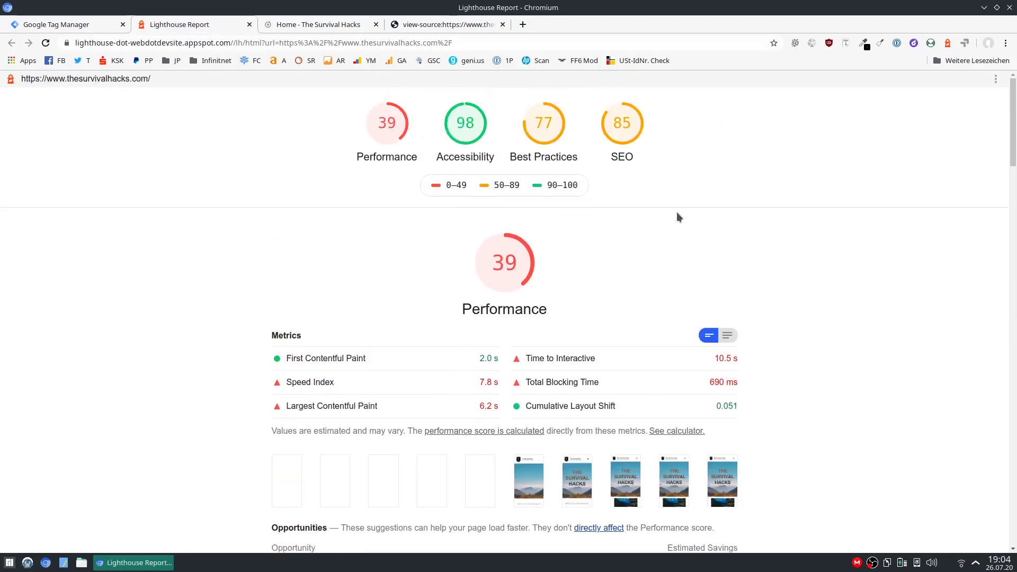
pyautogui.scroll(-5, 385, 273)
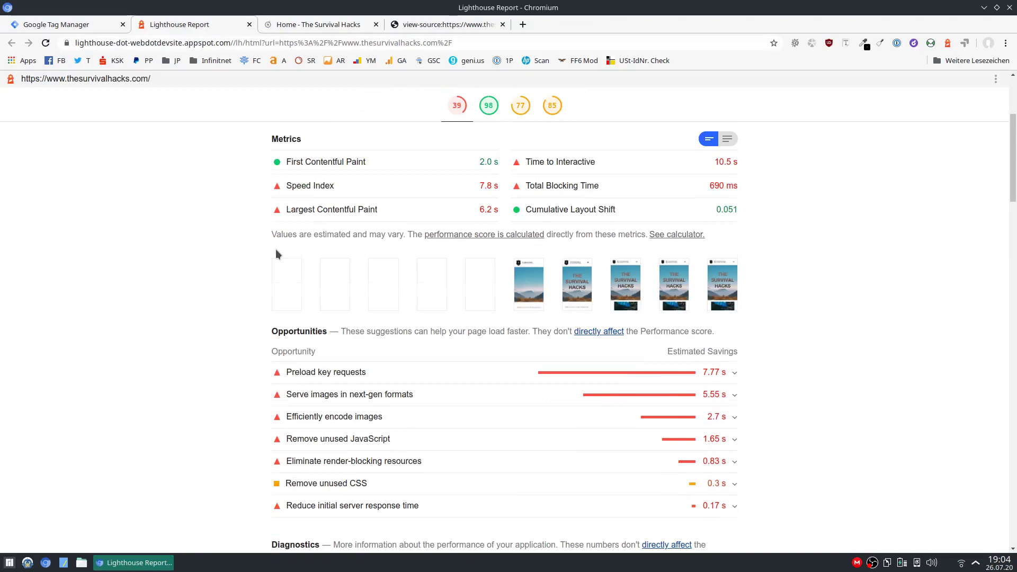
pyautogui.scroll(-10, 276, 252)
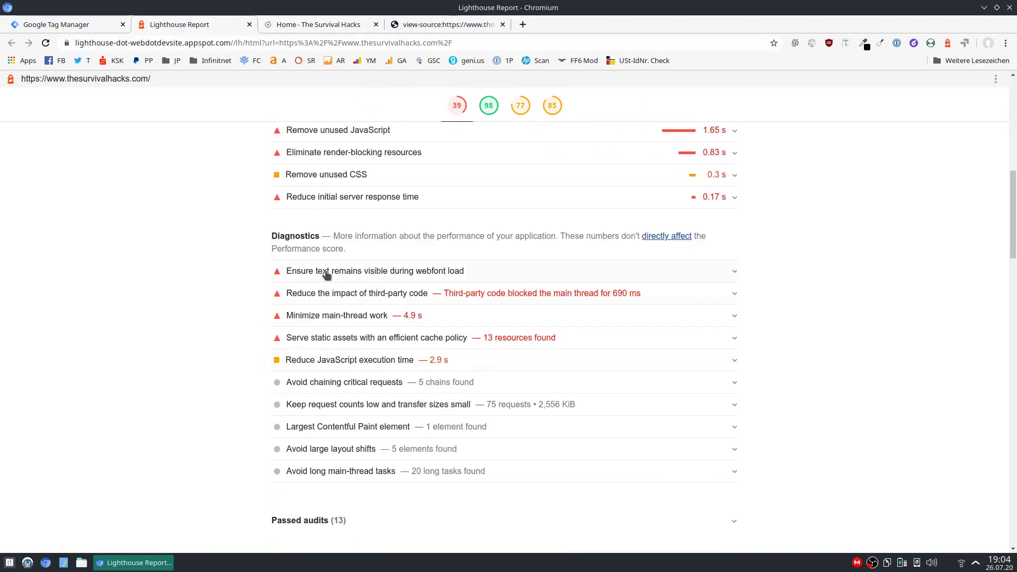
# Step: Expand 'Reduce the impact of third-party code' and mark the 441 ms Google/Doubleclick Ads blocking time
pyautogui.click(377, 293)
pyautogui.scroll(-6, 288, 306)
pyautogui.scroll(3, 256, 268)
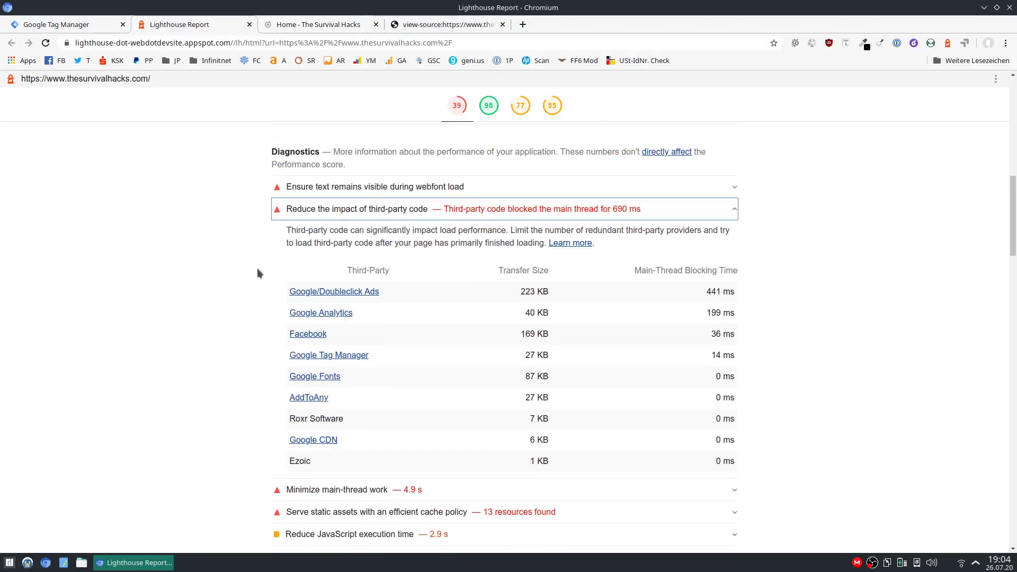
pyautogui.moveTo(526, 294); pyautogui.dragTo(737, 296)
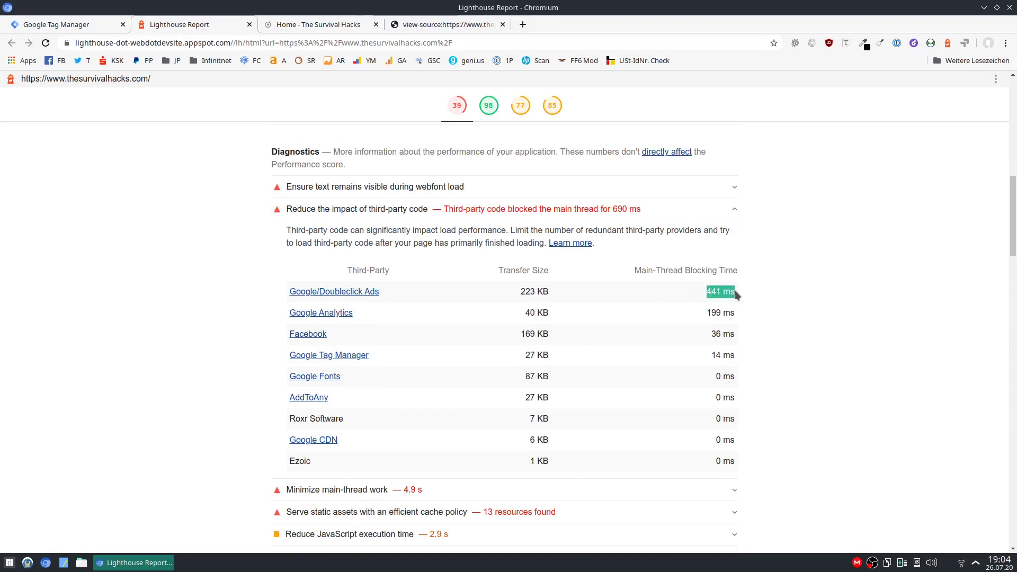
pyautogui.click(782, 287)
# Step: Inspect the third-party table, marking Facebook's 169 KB transfer size
pyautogui.click(554, 332)
pyautogui.tripleClick(552, 333)
pyautogui.click(566, 338)
pyautogui.scroll(3, 478, 255)
pyautogui.scroll(-3, 466, 262)
pyautogui.scroll(3, 460, 260)
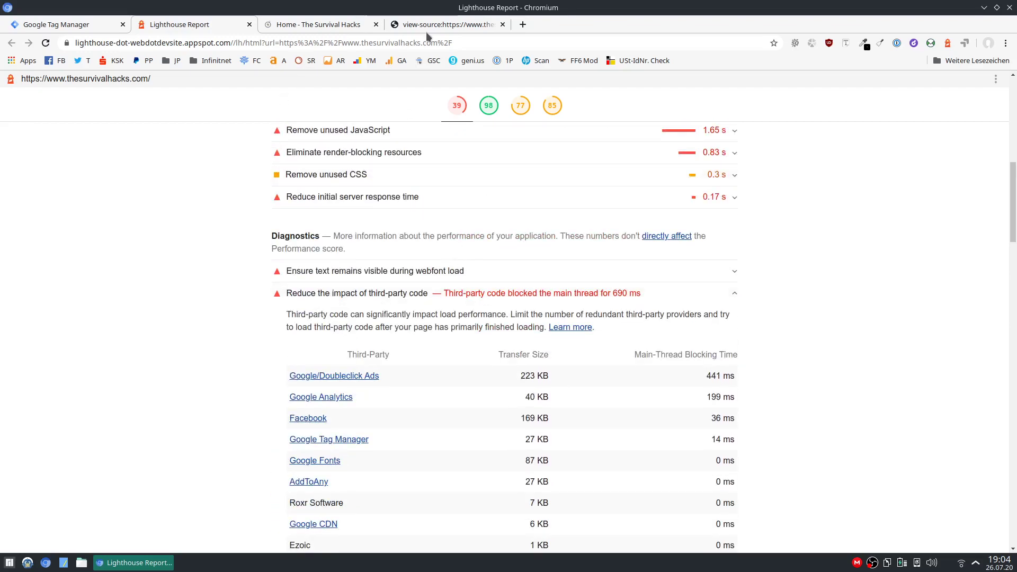
pyautogui.scroll(-3, 376, 332)
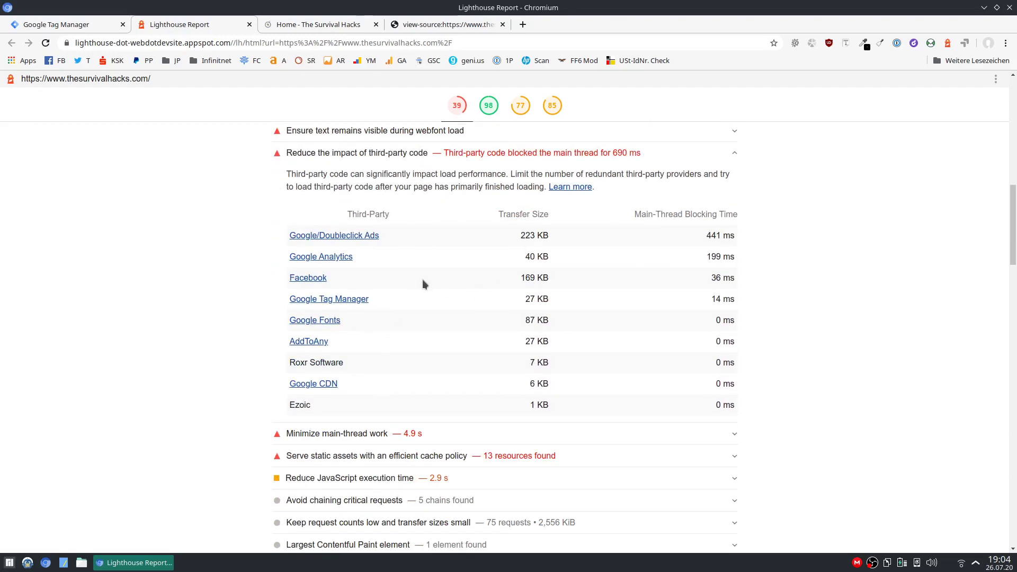
pyautogui.scroll(2, 529, 286)
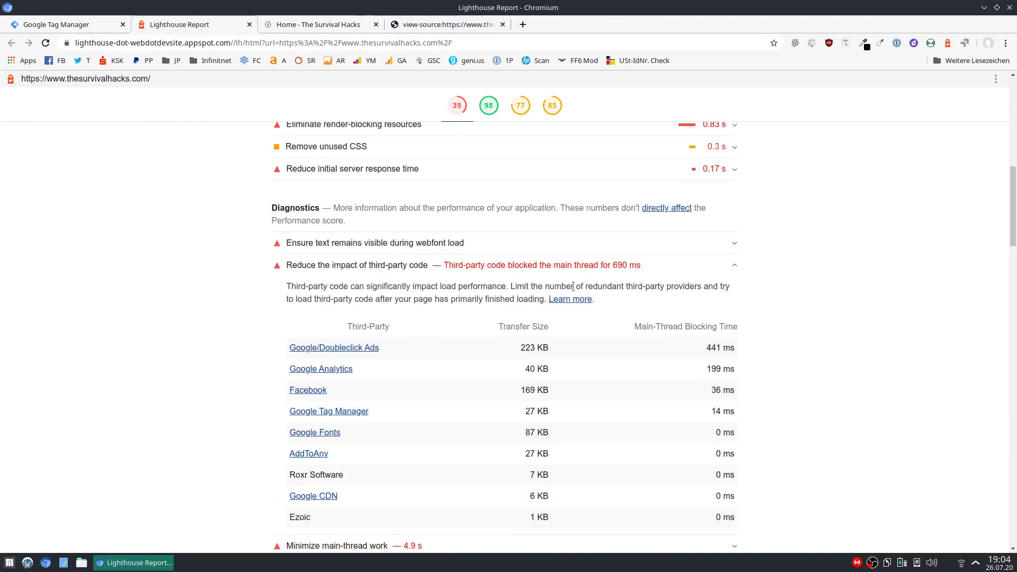
pyautogui.scroll(-2, 466, 323)
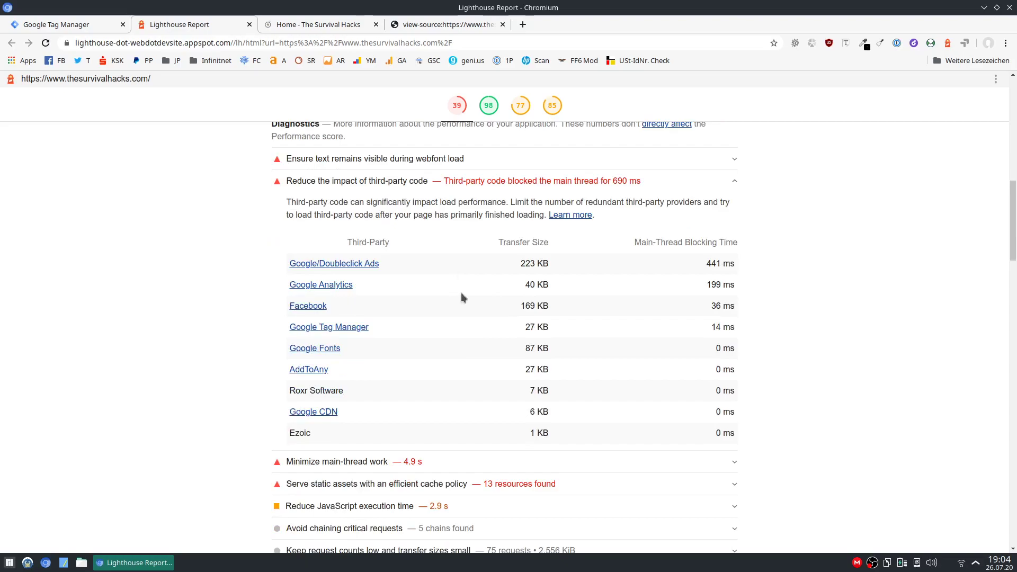
# Step: Open the site's homepage and view its HTML source
pyautogui.click(312, 26)
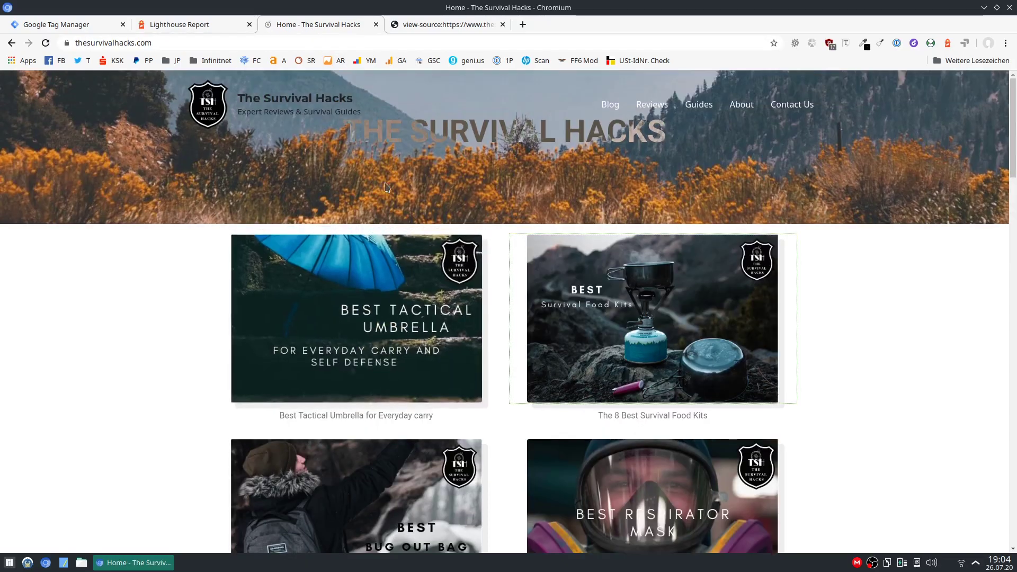
pyautogui.click(420, 25)
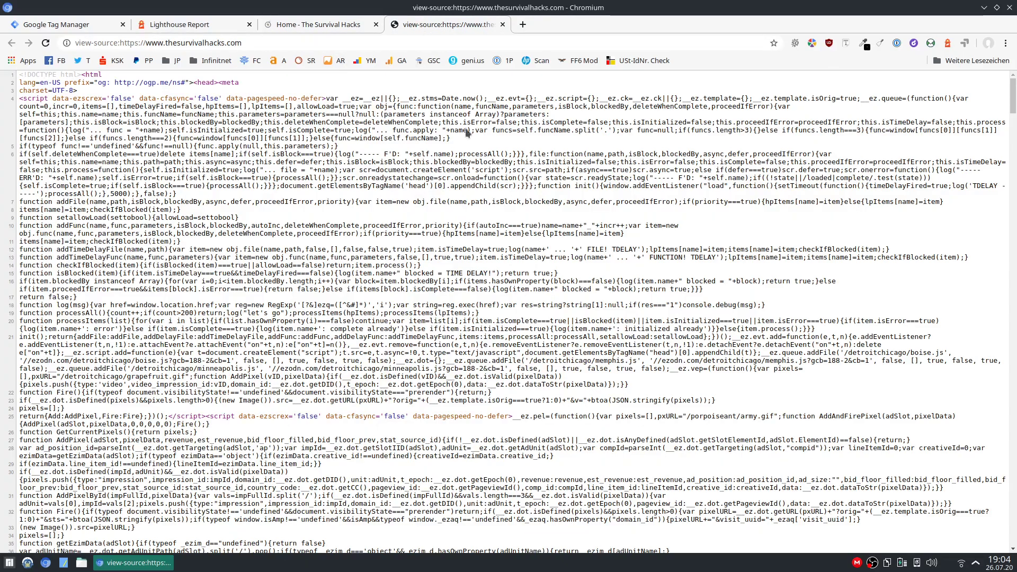
pyautogui.scroll(-5, 349, 238)
pyautogui.scroll(-20, 357, 233)
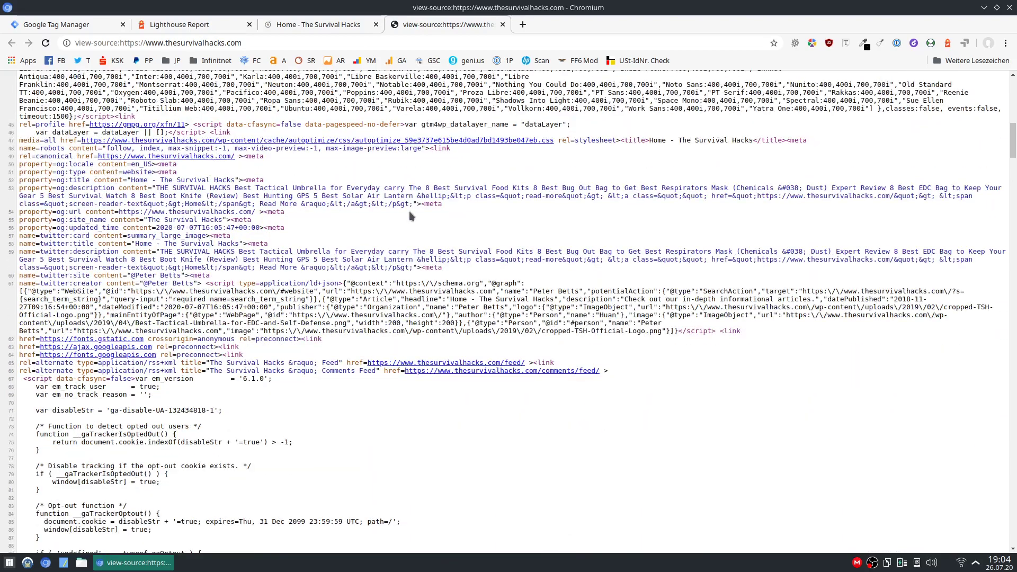
# Step: Find 'facebook' in the source, select the fbq pixel script block, and return to Tag Manager
pyautogui.hotkey('ctrl', 'f')
pyautogui.write('facebook')
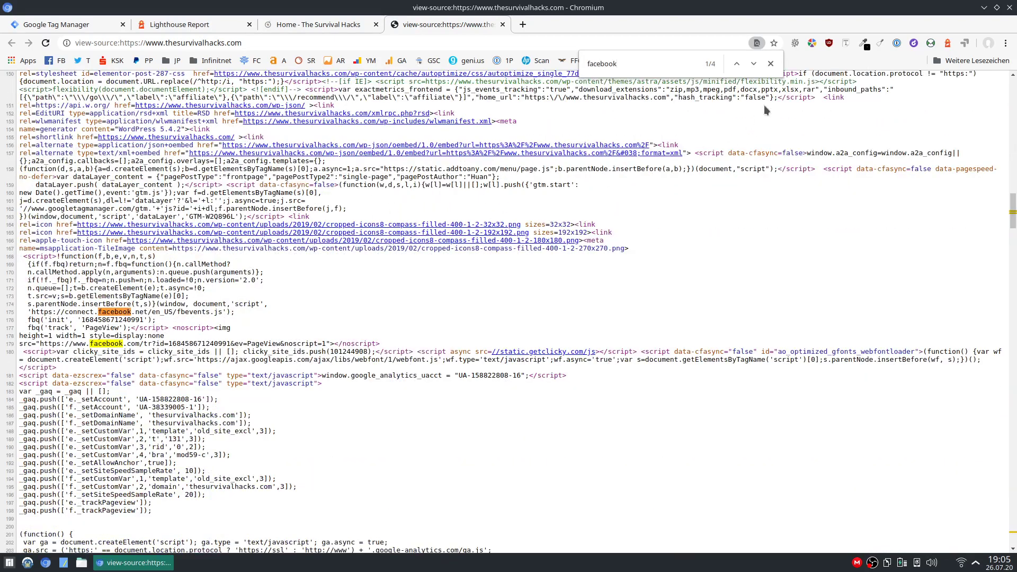
pyautogui.click(771, 63)
pyautogui.moveTo(22, 256); pyautogui.dragTo(381, 345)
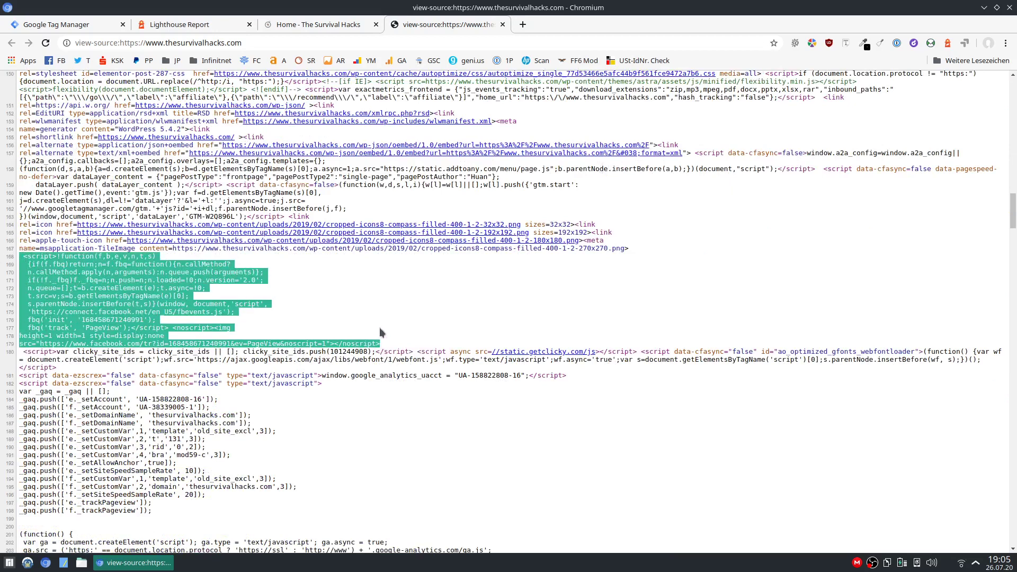
pyautogui.click(89, 24)
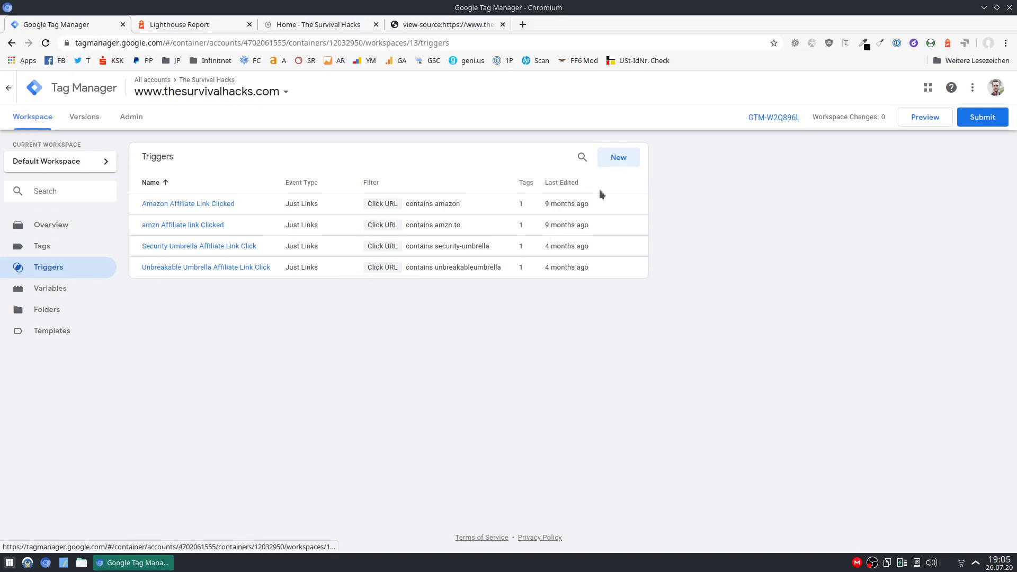
# Step: Create a new trigger and name it '5 seconds delay, all pages'
pyautogui.click(619, 161)
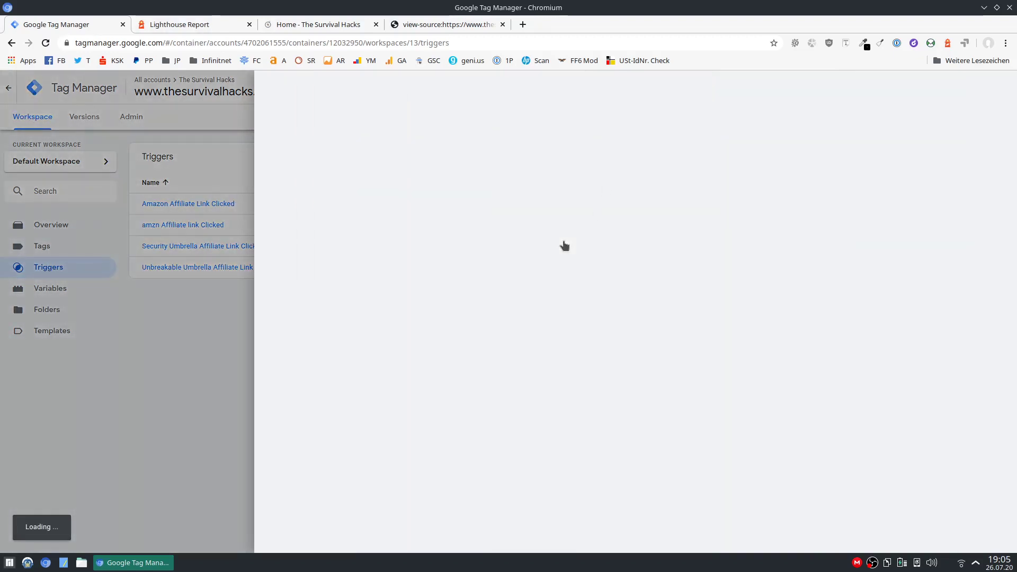
pyautogui.click(342, 97)
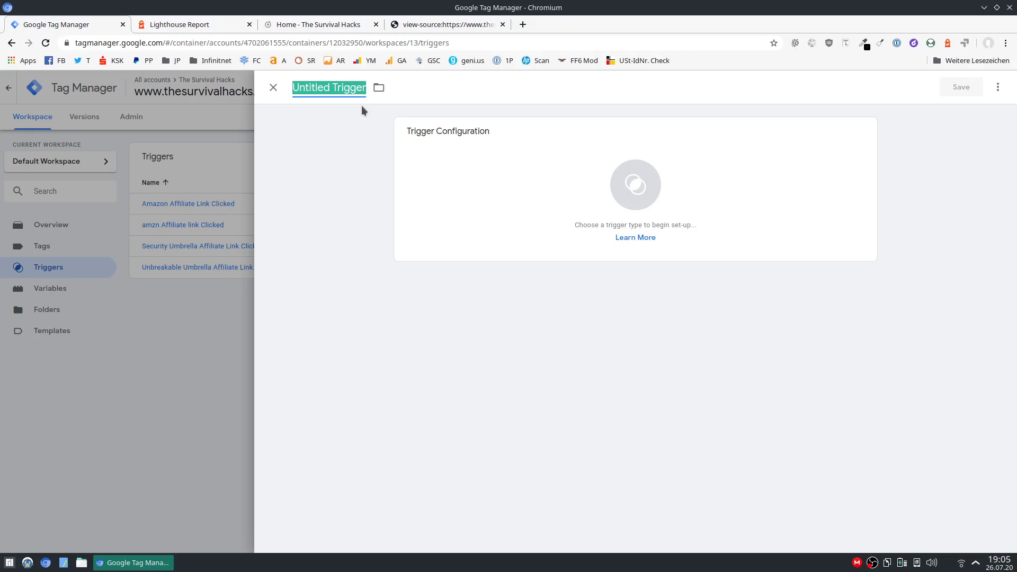
pyautogui.write('5 seco')
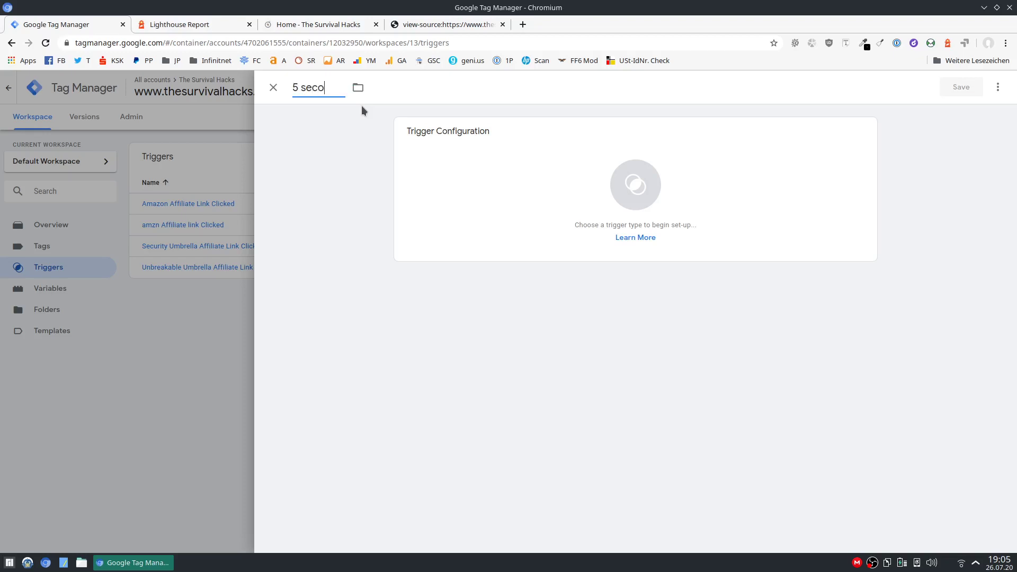
pyautogui.write('nds delay, all pages')
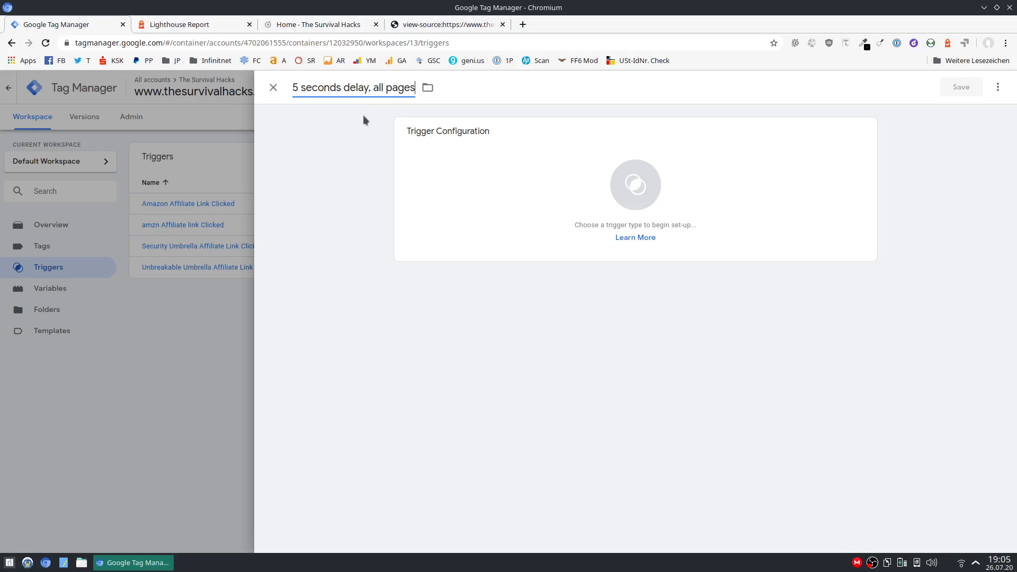
# Step: Make the trigger a Timer with a 5000 ms interval and a limit of 1
pyautogui.click(524, 185)
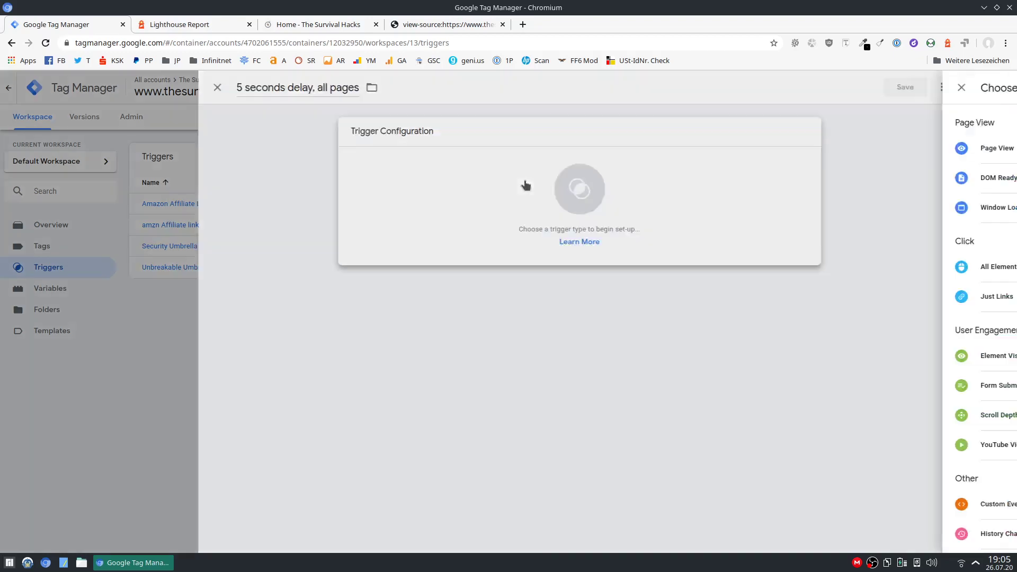
pyautogui.scroll(-2, 786, 276)
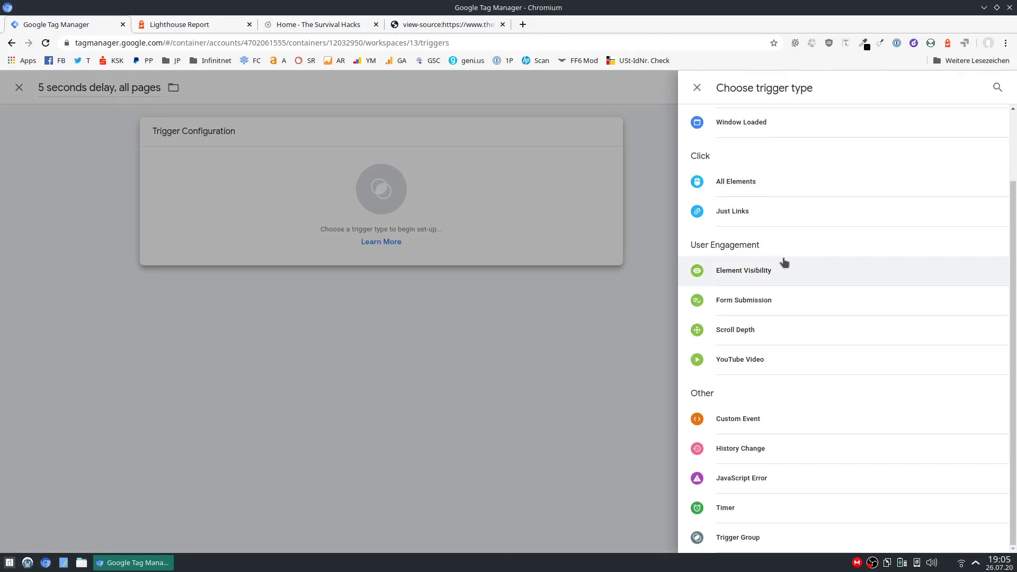
pyautogui.click(765, 510)
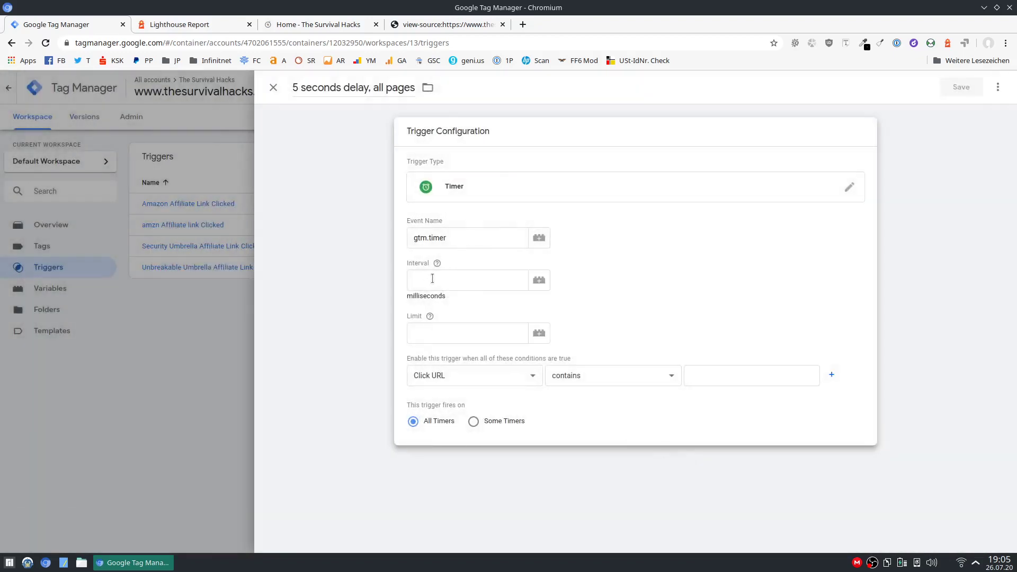
pyautogui.click(449, 281)
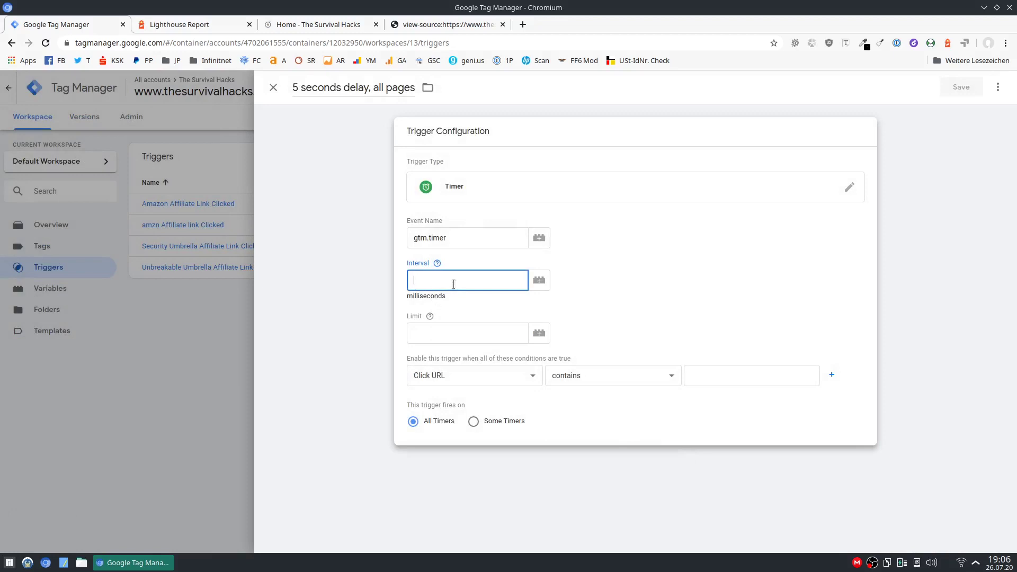
pyautogui.write('5000')
pyautogui.click(648, 314)
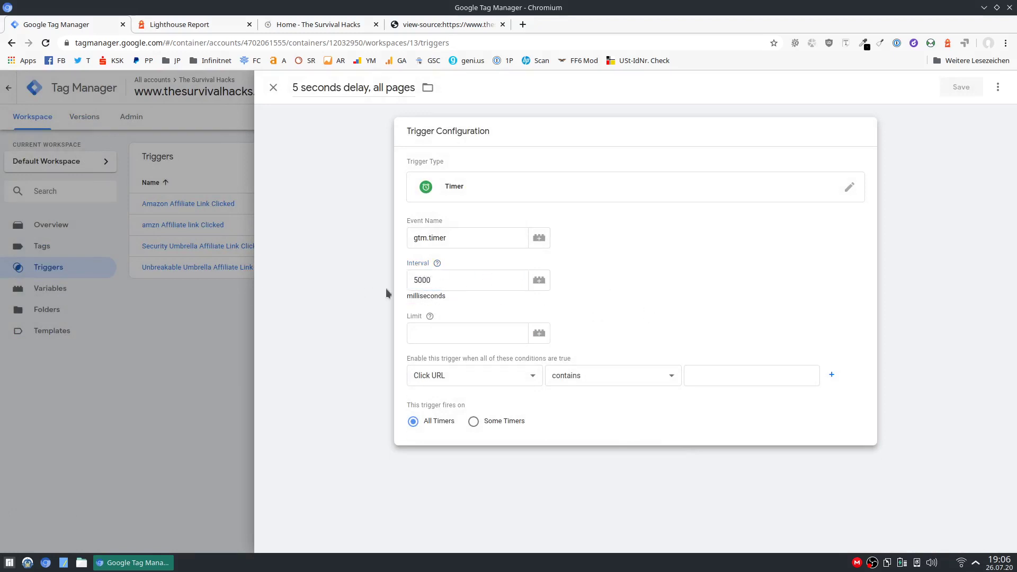
pyautogui.click(457, 335)
pyautogui.write('1')
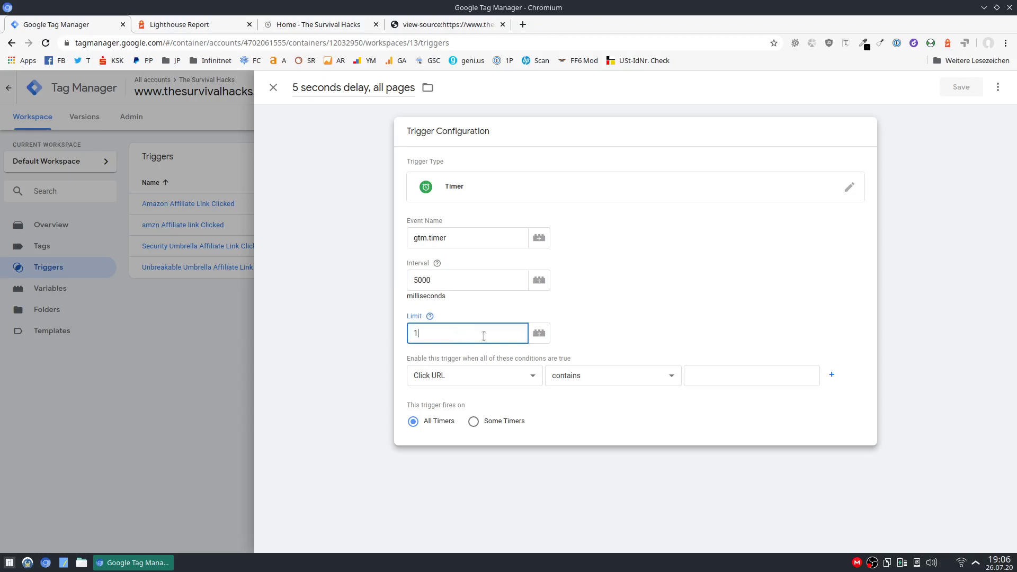
pyautogui.click(676, 304)
# Step: Add the condition Page URL contains '/' and save the timer trigger
pyautogui.click(510, 372)
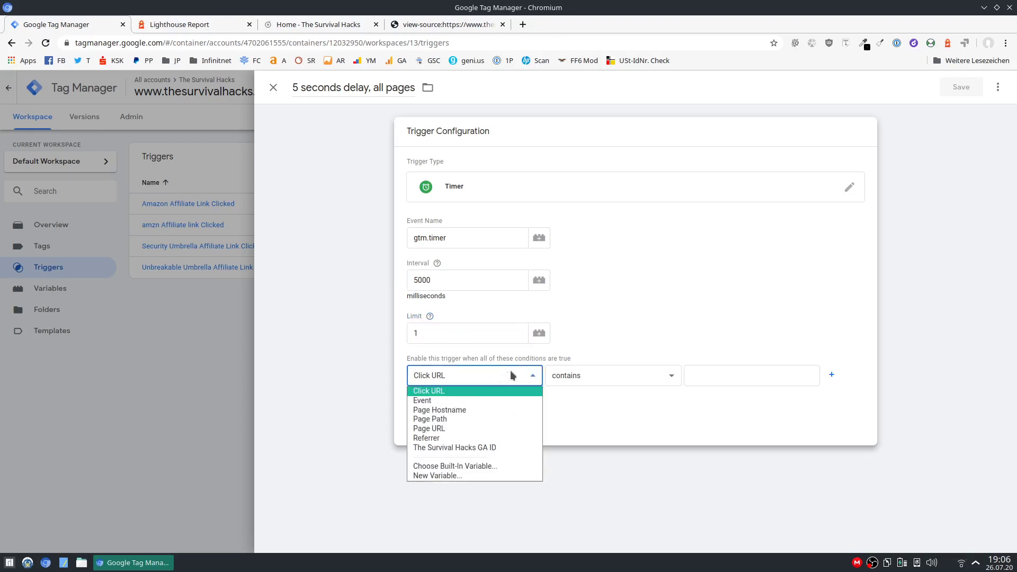
pyautogui.click(465, 431)
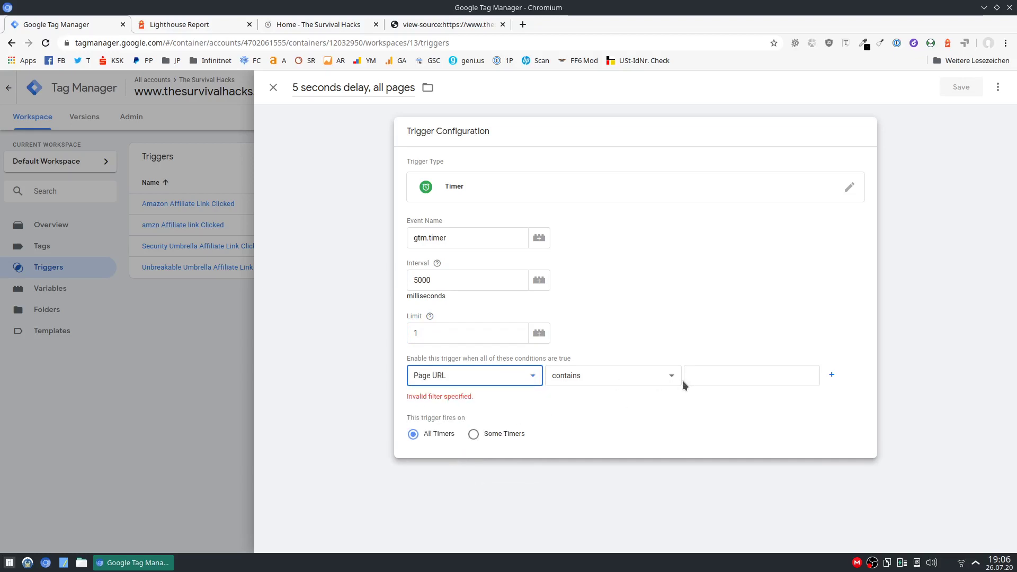
pyautogui.click(744, 378)
pyautogui.write('/')
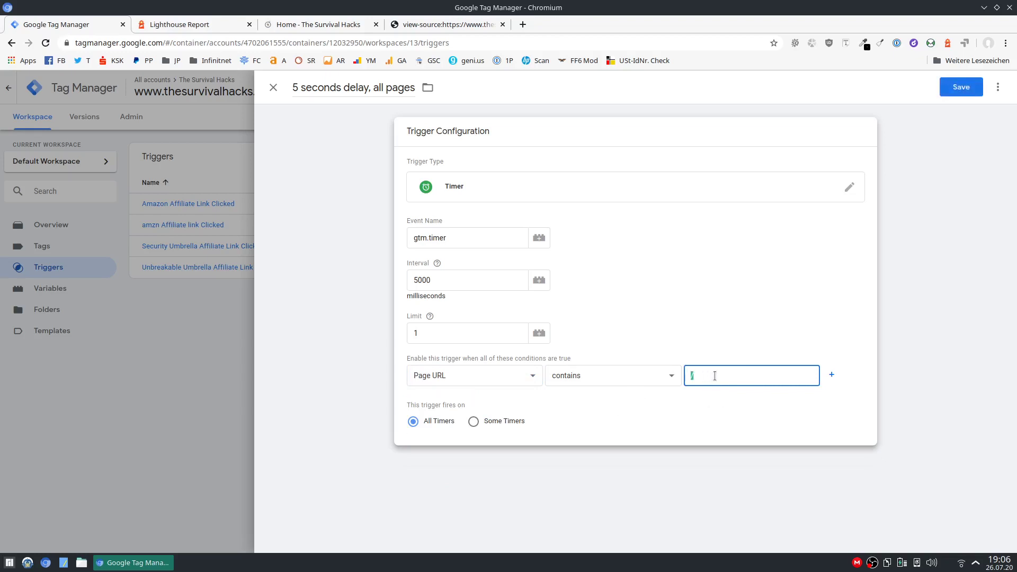
pyautogui.write('/')
pyautogui.click(688, 326)
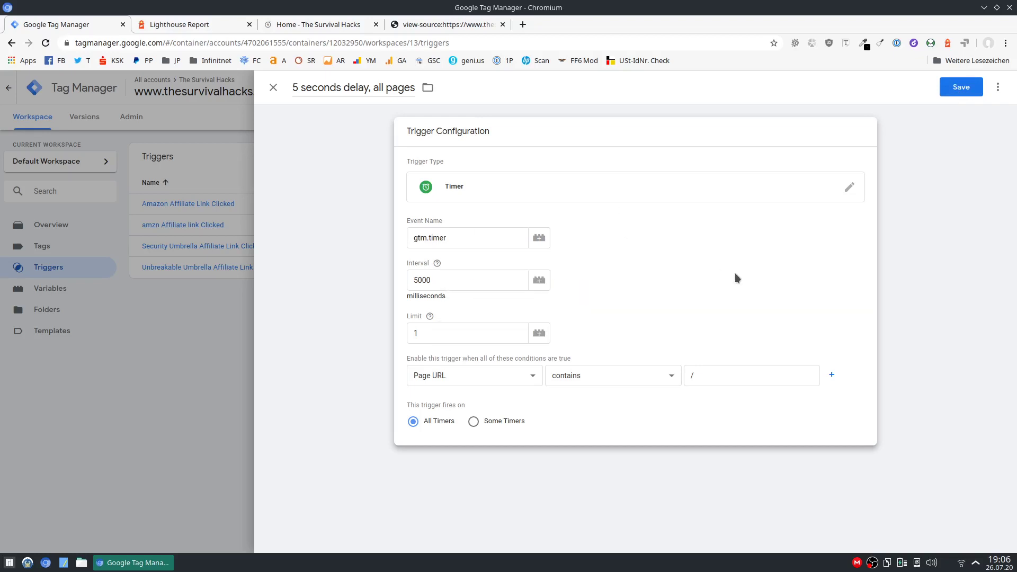
pyautogui.click(953, 90)
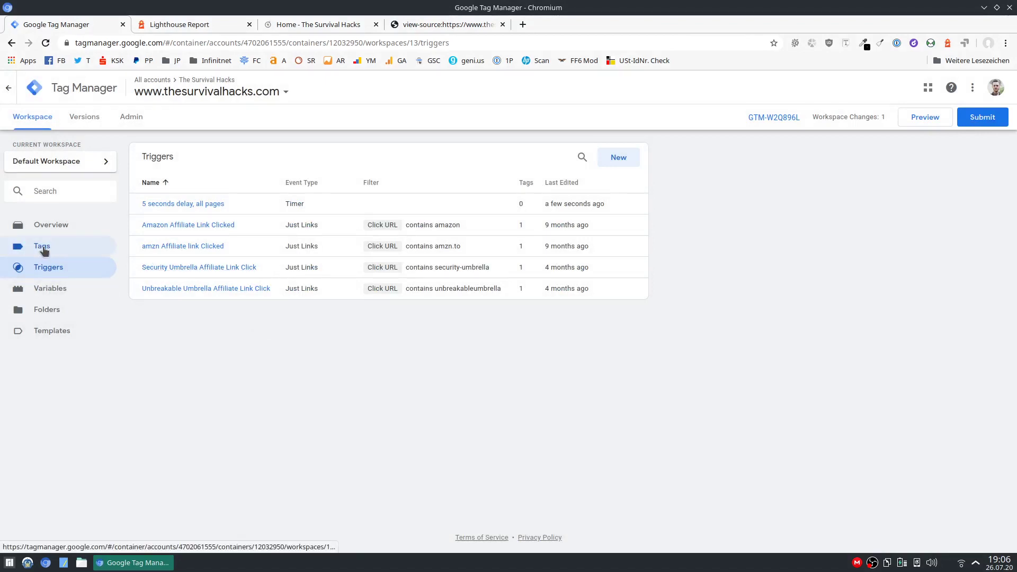
# Step: Create a new tag named 'Facebook Pixel' with the Custom HTML tag type
pyautogui.click(43, 247)
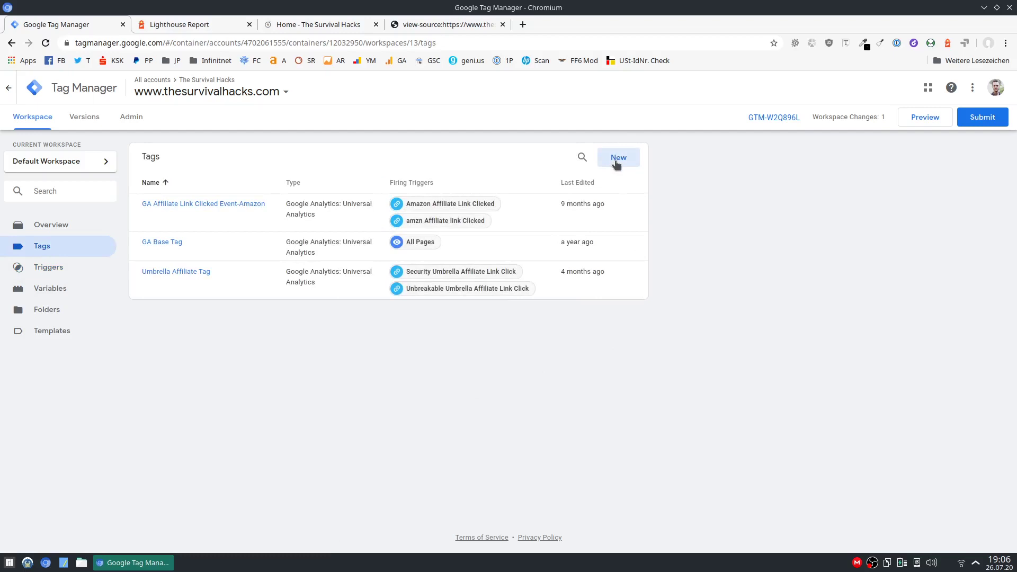
pyautogui.click(618, 158)
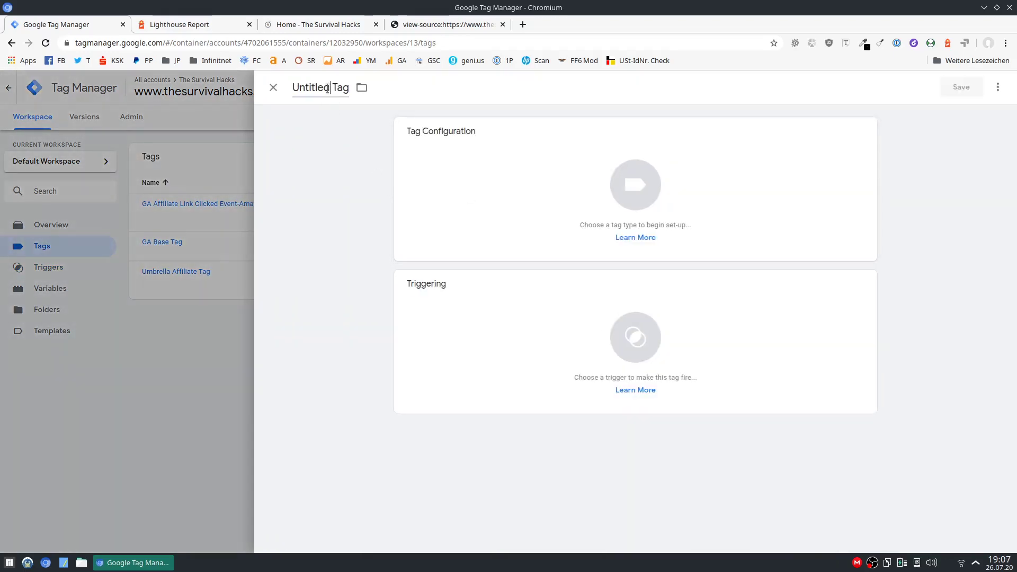
pyautogui.click(329, 88)
pyautogui.write('Facebook Pixel')
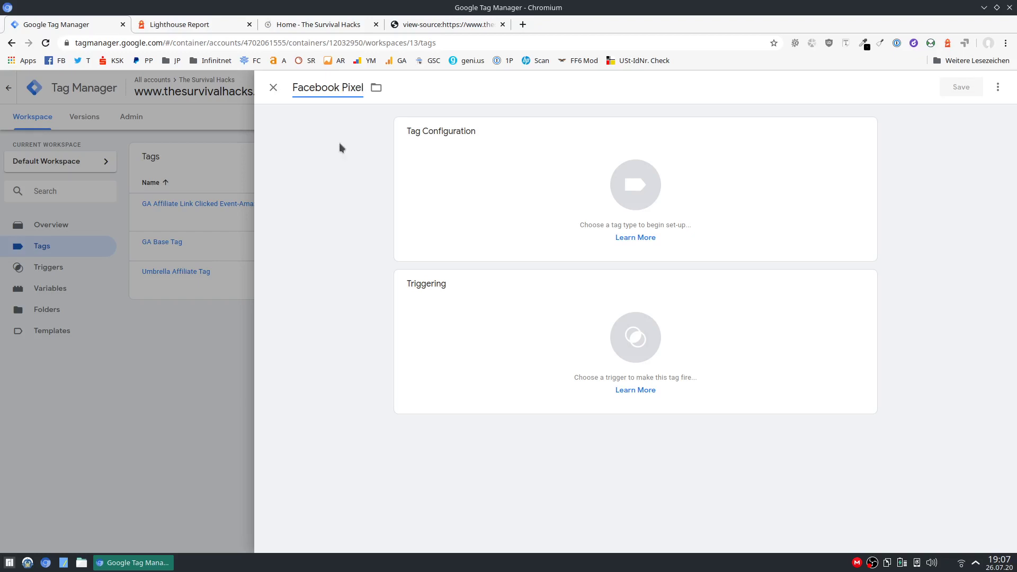
pyautogui.click(528, 177)
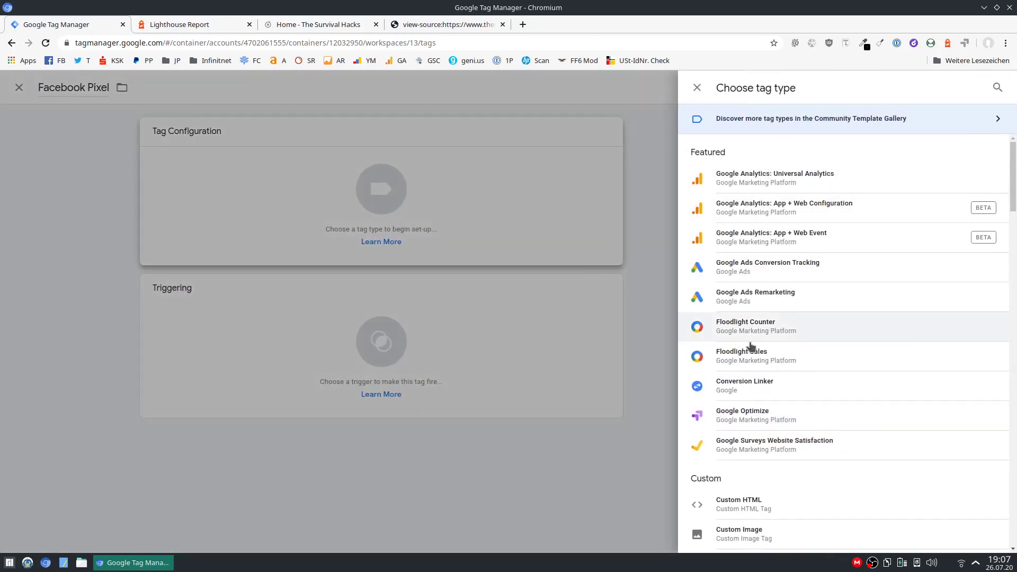
pyautogui.scroll(-3, 810, 327)
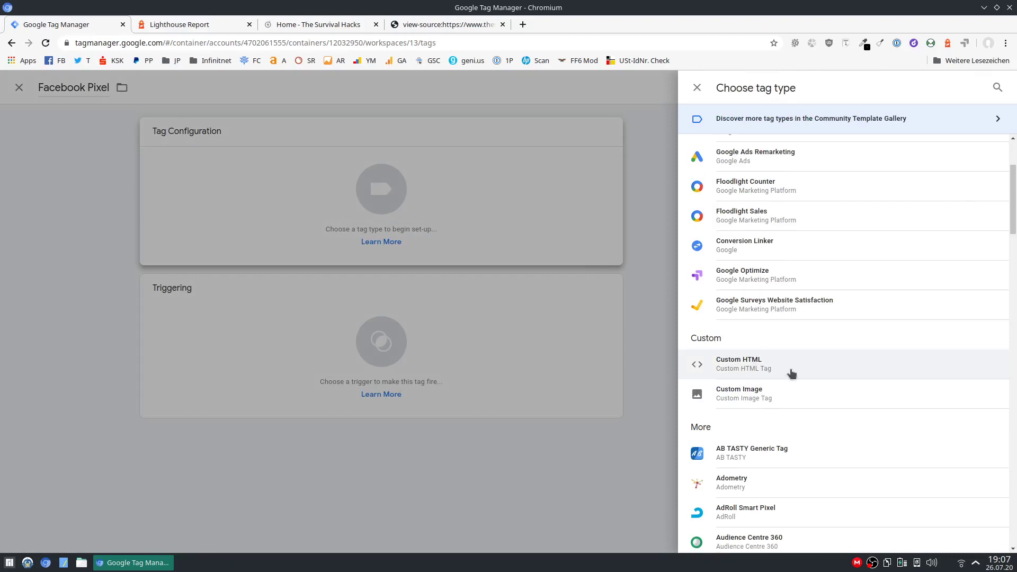
pyautogui.click(736, 359)
# Step: Copy the selected Facebook pixel script from the page source back into the tag editor
pyautogui.click(422, 24)
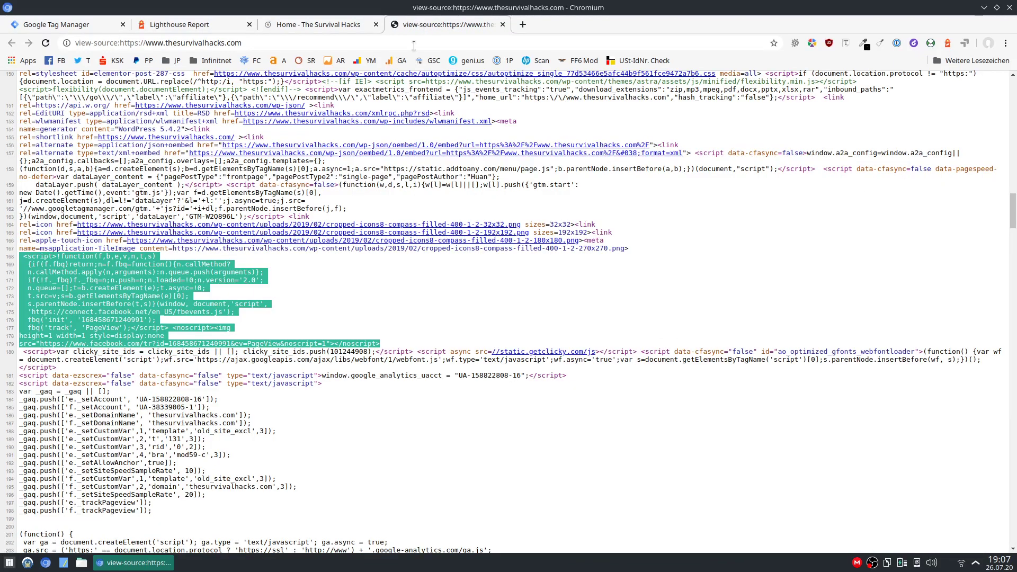
pyautogui.rightClick(84, 310)
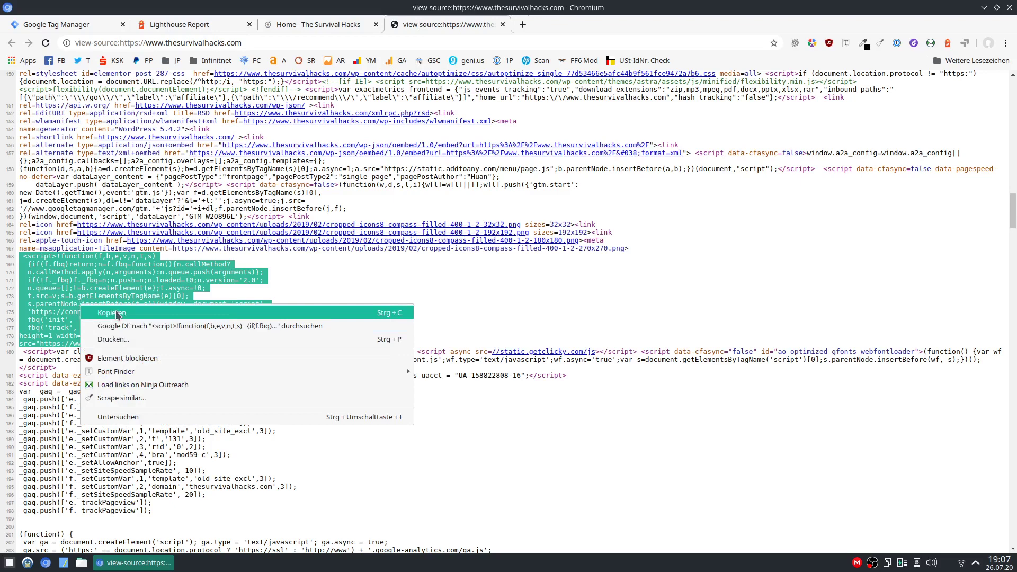
pyautogui.click(88, 315)
pyautogui.click(253, 253)
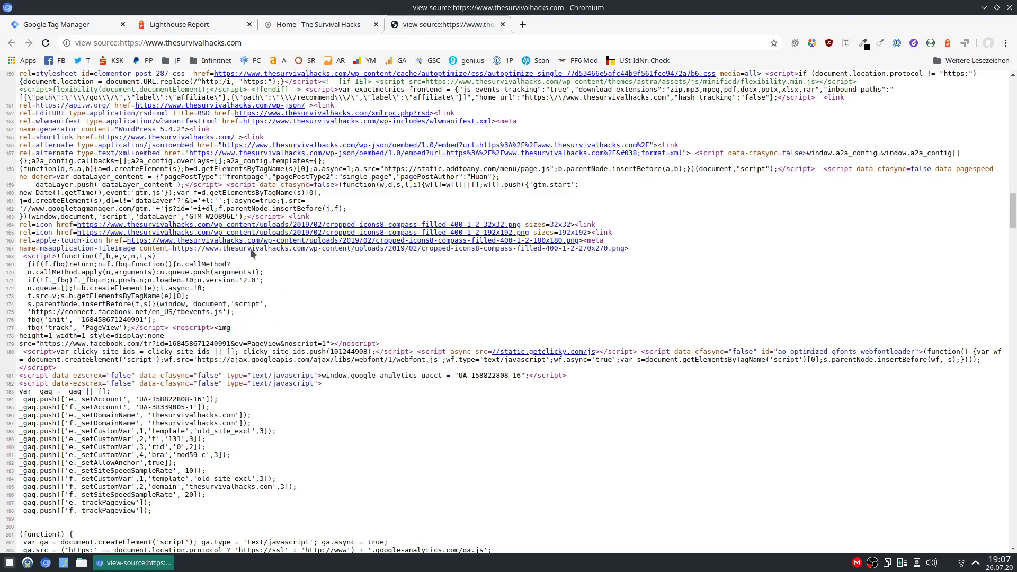
pyautogui.click(79, 25)
# Step: Paste the pixel script into the HTML field and set tag firing to Once per page
pyautogui.hotkey('ctrl', 'v')
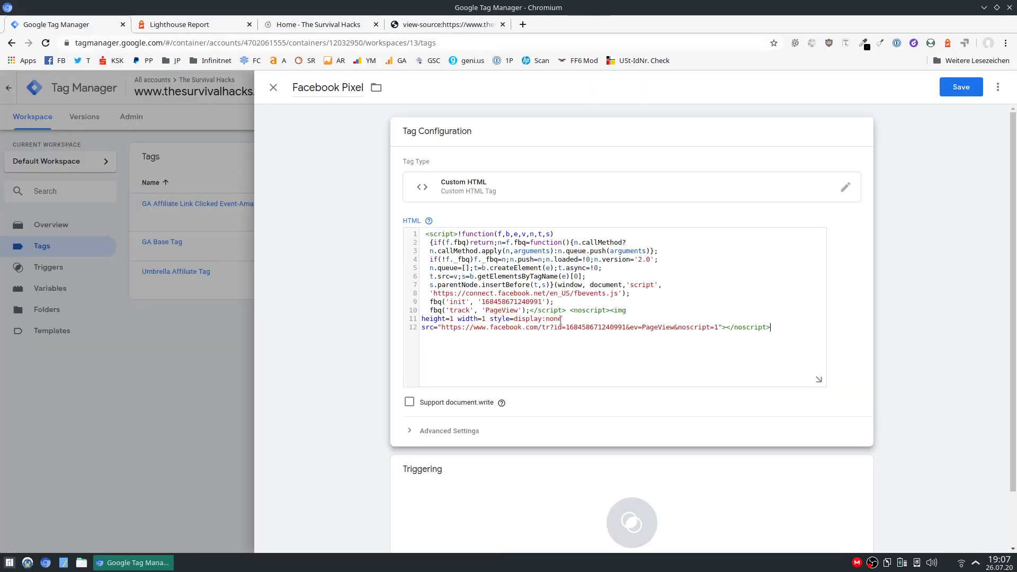
pyautogui.scroll(-2, 719, 345)
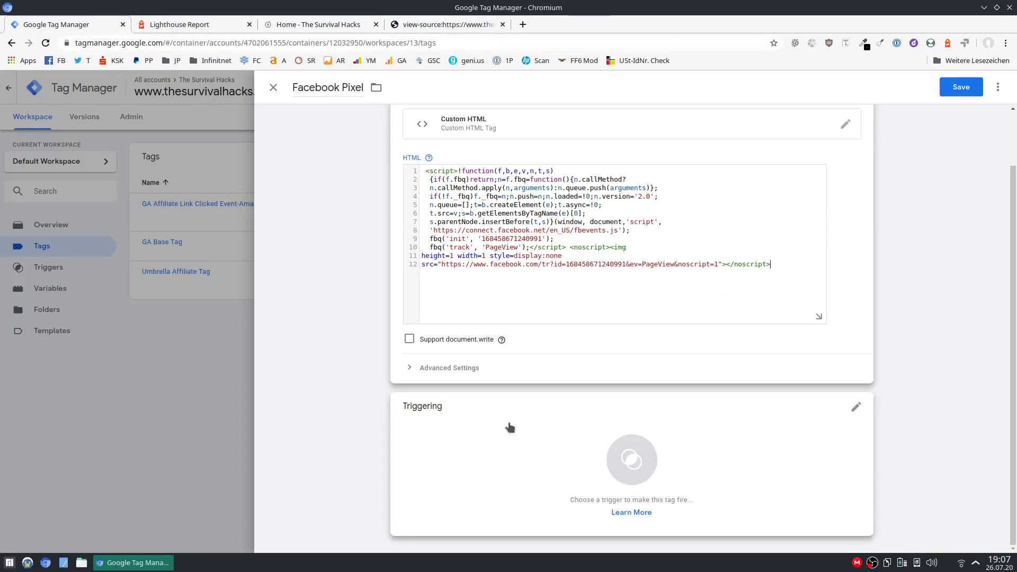
pyautogui.click(450, 367)
pyautogui.scroll(-2, 556, 379)
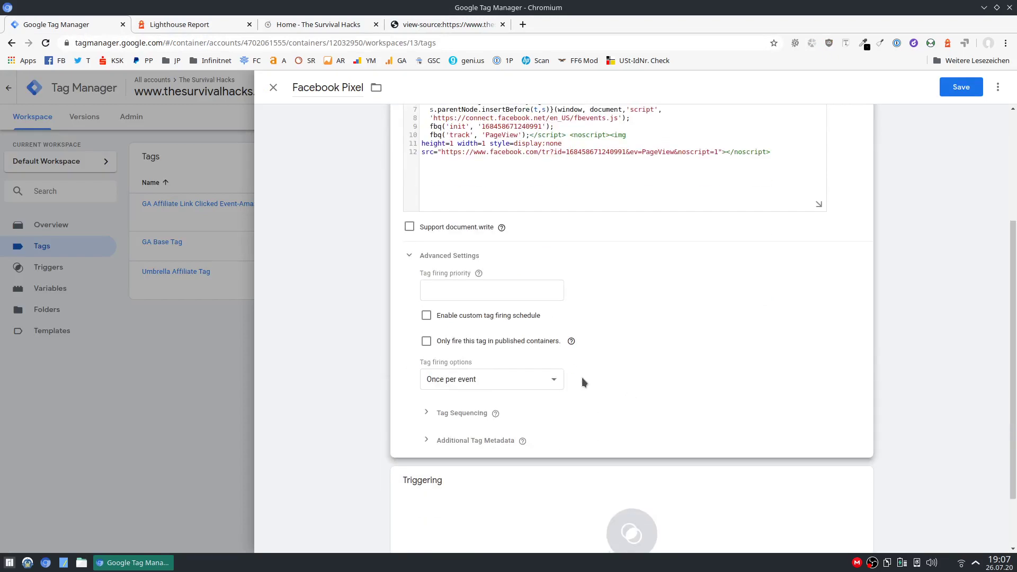
pyautogui.click(541, 385)
pyautogui.click(459, 414)
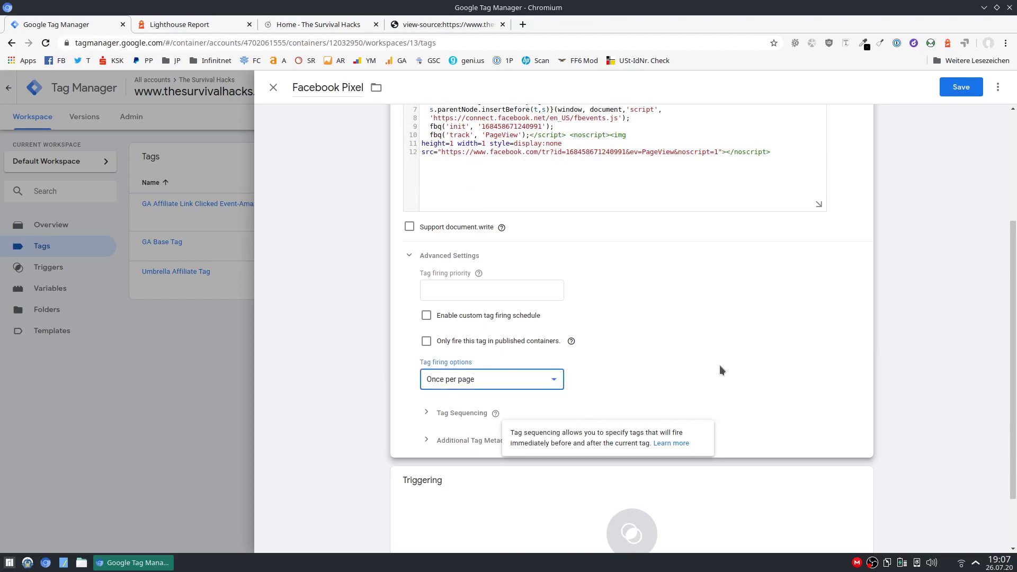
# Step: Attach the '5 seconds delay, all pages' trigger and save the Facebook Pixel tag
pyautogui.scroll(-3, 719, 369)
pyautogui.click(638, 435)
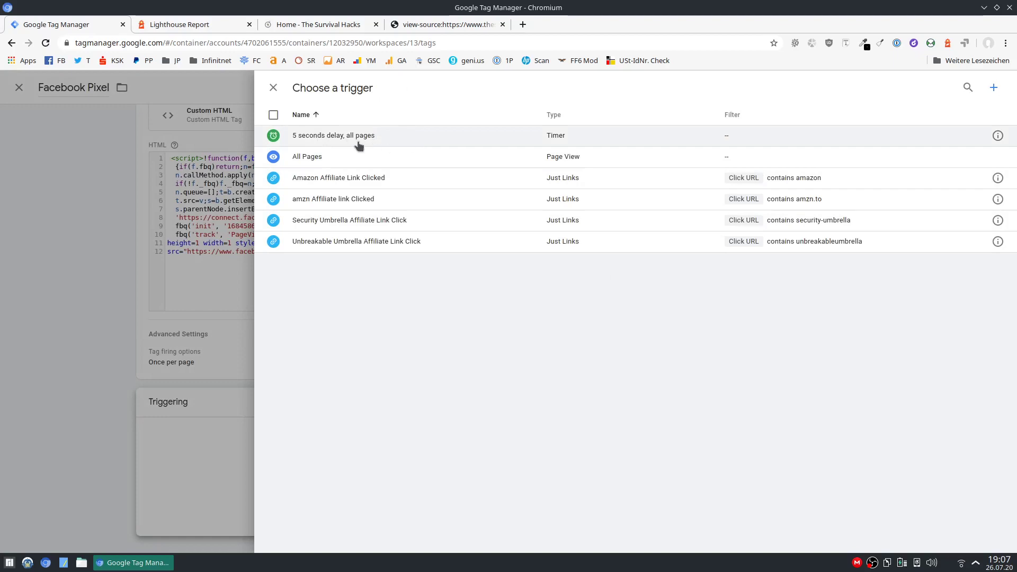
pyautogui.click(394, 140)
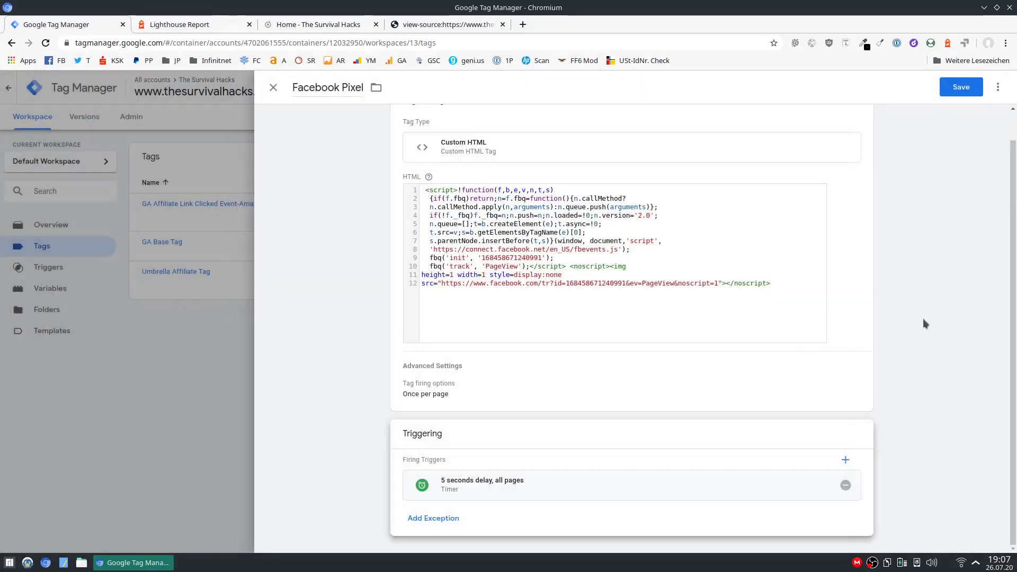
pyautogui.click(950, 89)
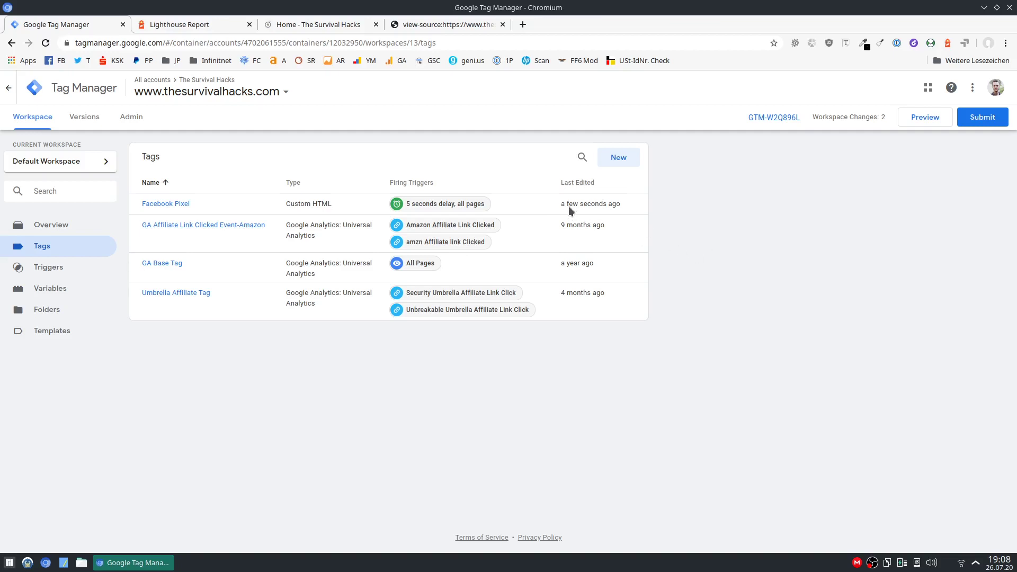
# Step: Check the Facebook Pixel row's Last Edited time in the Tags list
pyautogui.moveTo(568, 207)
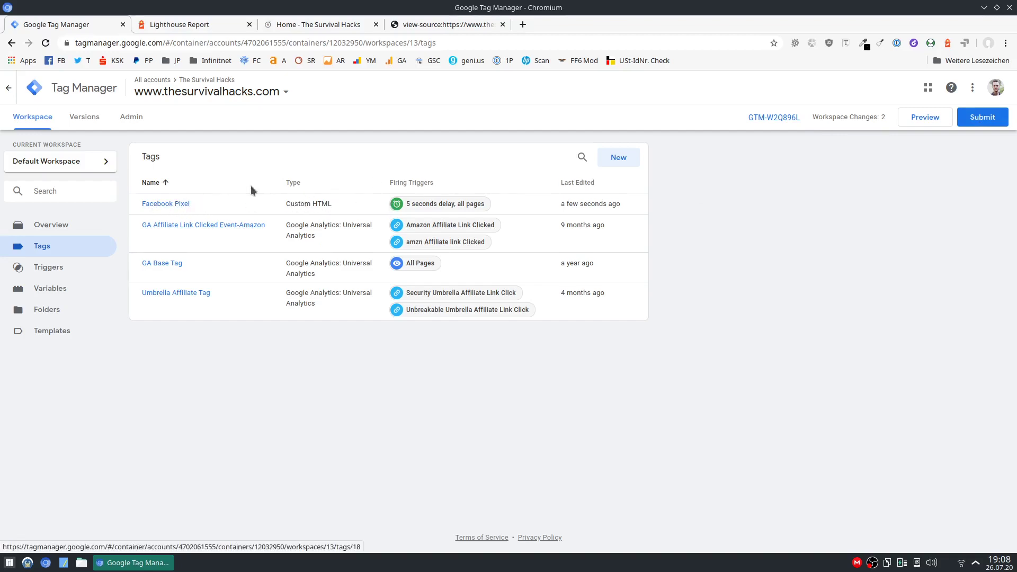
pyautogui.click(318, 24)
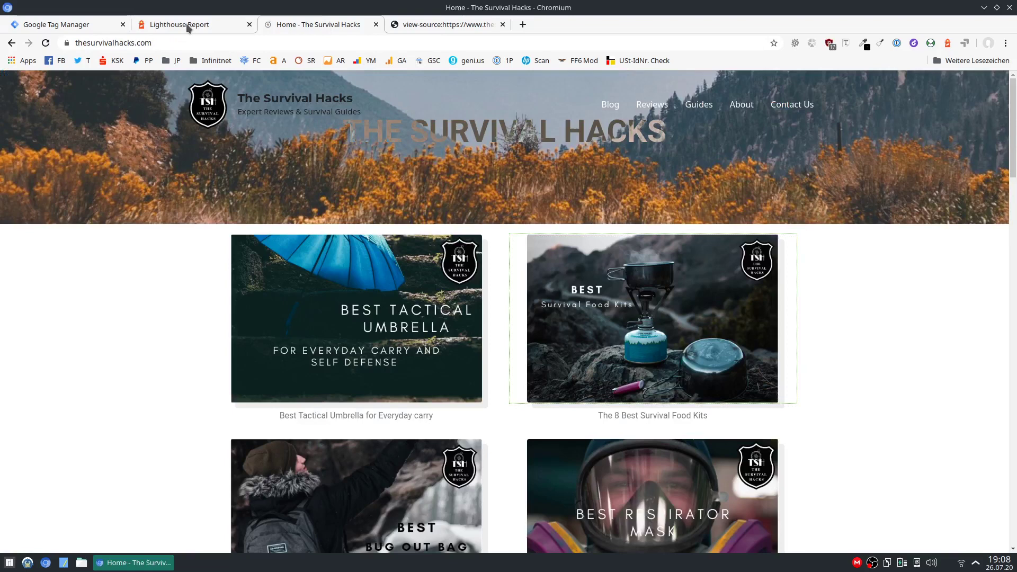
pyautogui.click(80, 25)
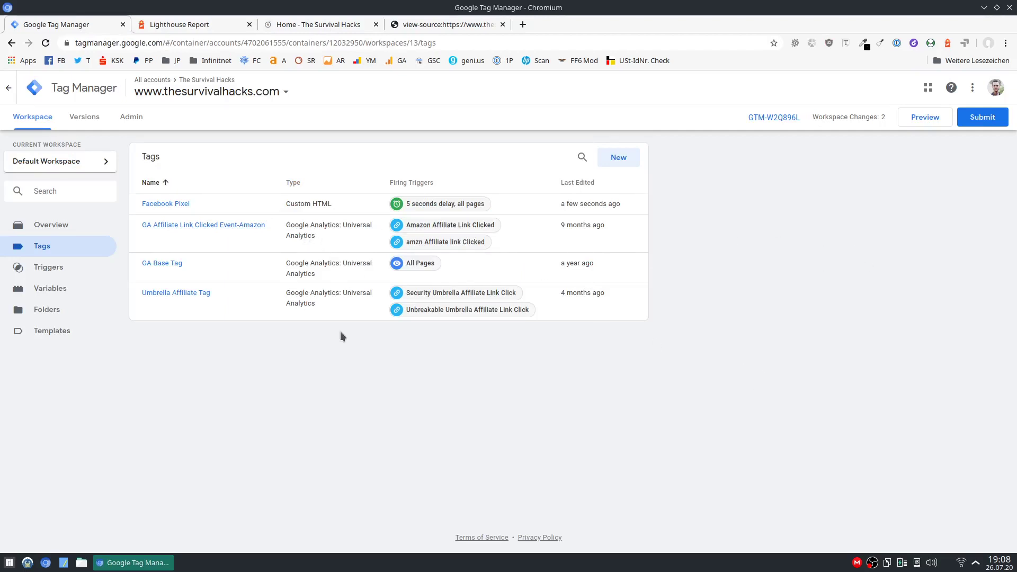
# Step: Open the Lighthouse report and highlight the Roxr Software entry in the third-party table
pyautogui.click(180, 25)
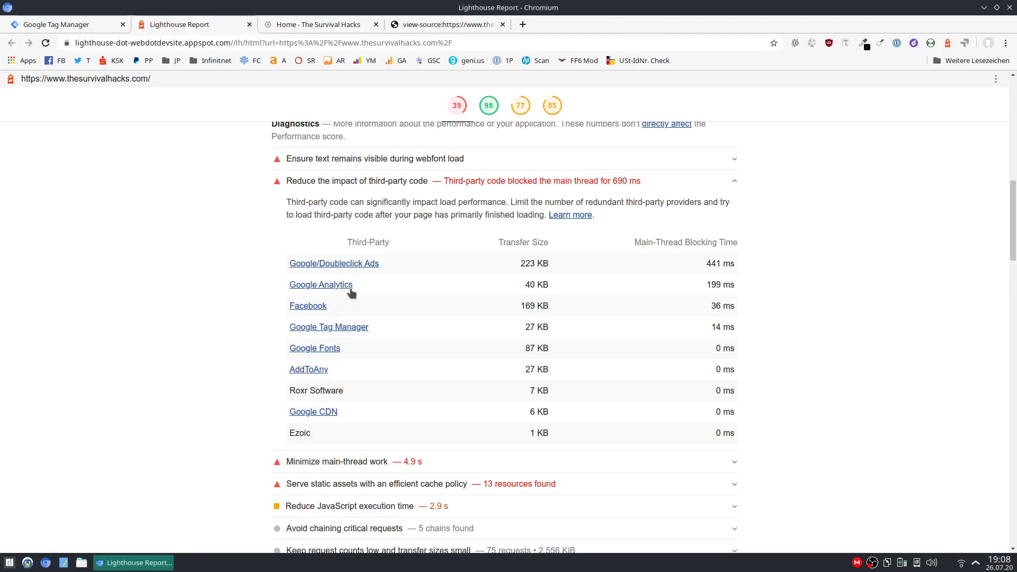
pyautogui.scroll(-3, 397, 307)
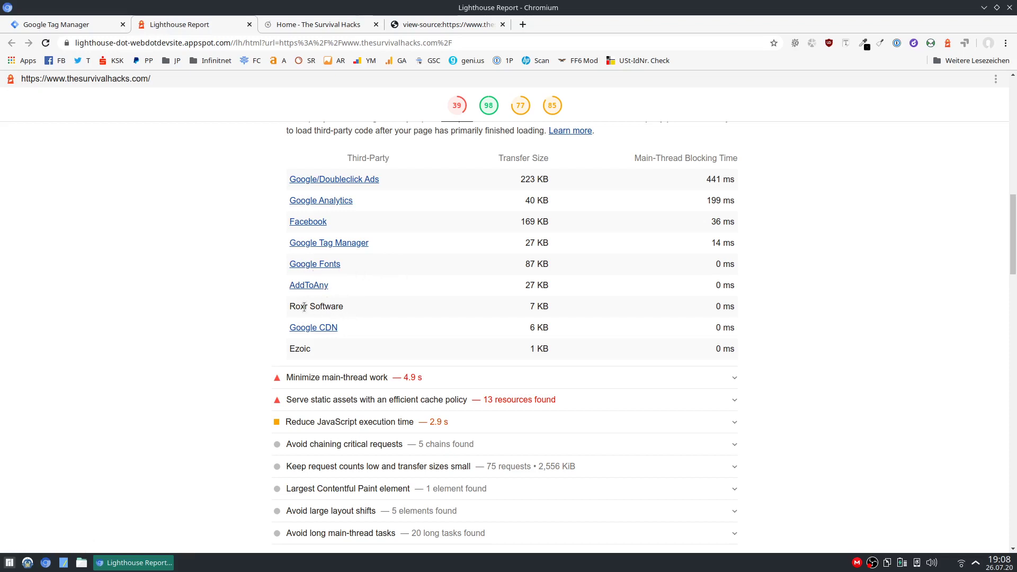
pyautogui.moveTo(290, 308); pyautogui.dragTo(359, 309)
pyautogui.click(366, 316)
# Step: Highlight the Ezoic entry, then scroll back up toward the report scores
pyautogui.scroll(-2, 373, 317)
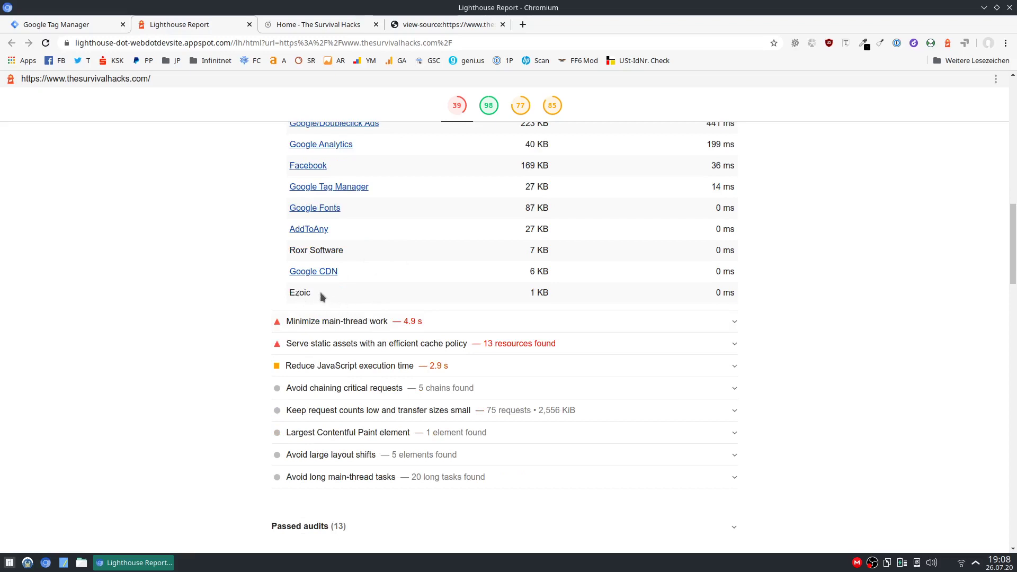
pyautogui.moveTo(290, 292); pyautogui.dragTo(309, 292)
pyautogui.click(298, 289)
pyautogui.doubleClick(298, 289)
pyautogui.click(321, 293)
pyautogui.scroll(2, 371, 296)
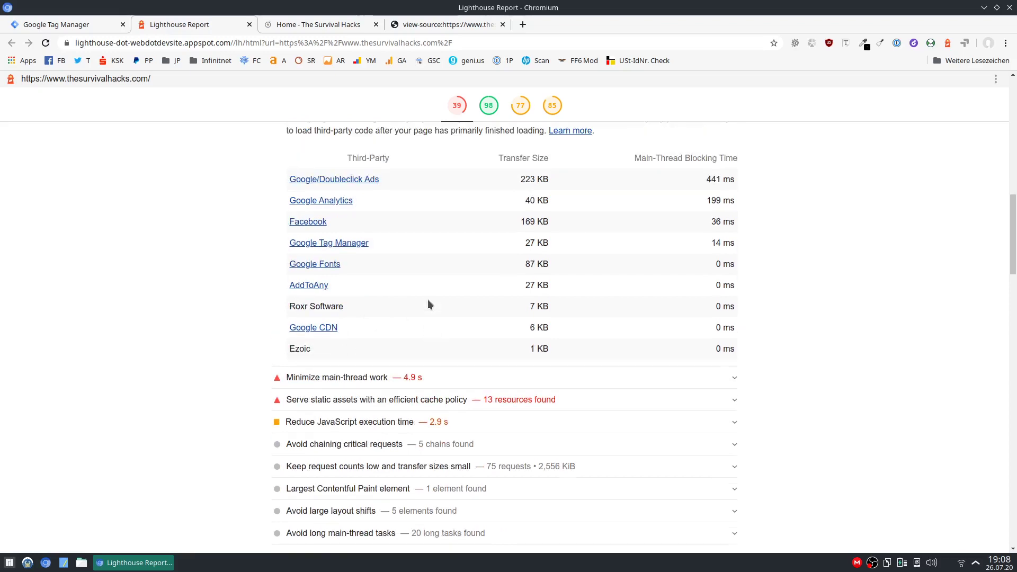
pyautogui.moveTo(286, 348); pyautogui.dragTo(314, 354)
pyautogui.click(377, 357)
pyautogui.scroll(7, 493, 347)
pyautogui.scroll(6, 503, 350)
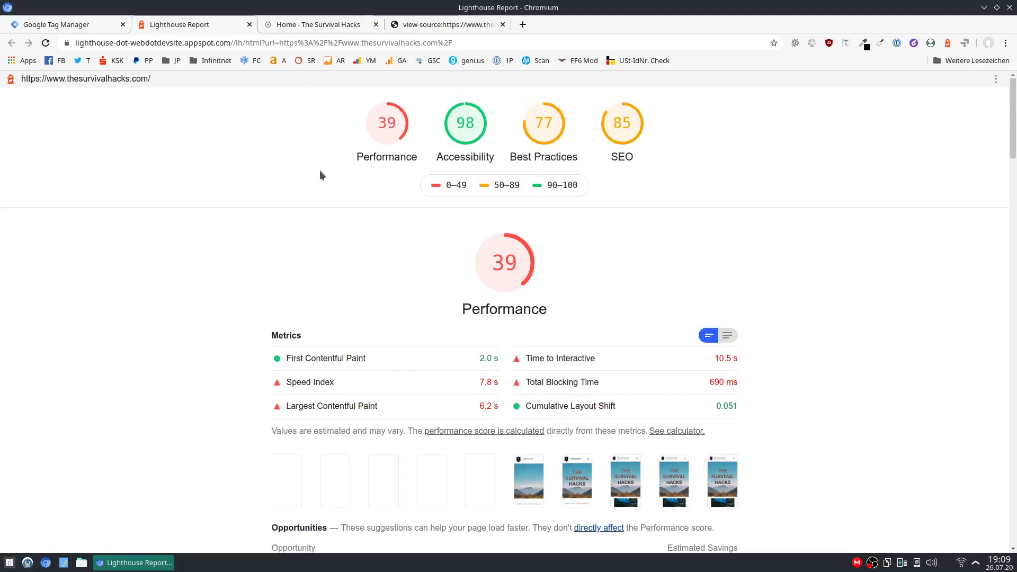
pyautogui.click(74, 26)
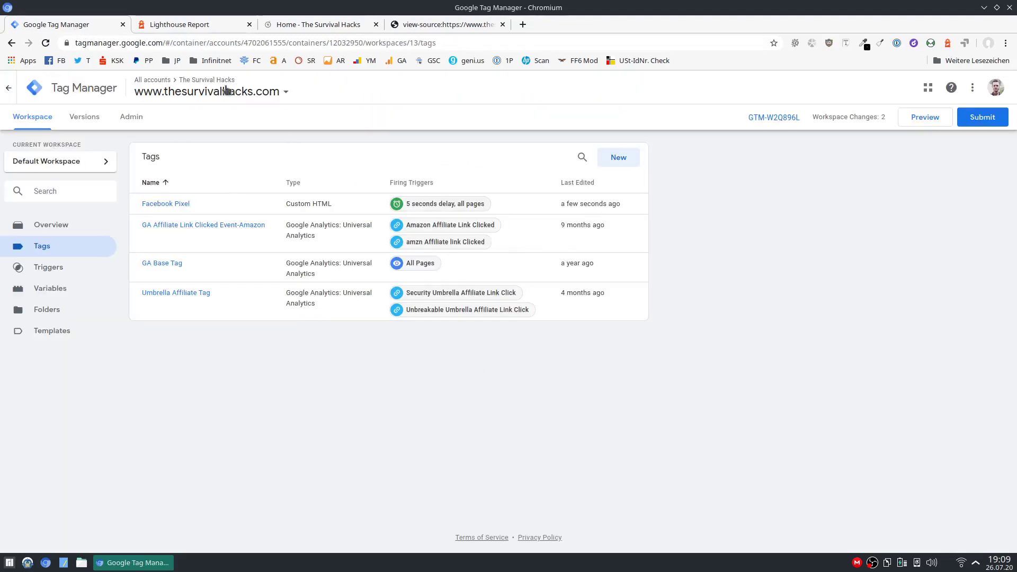
pyautogui.click(189, 24)
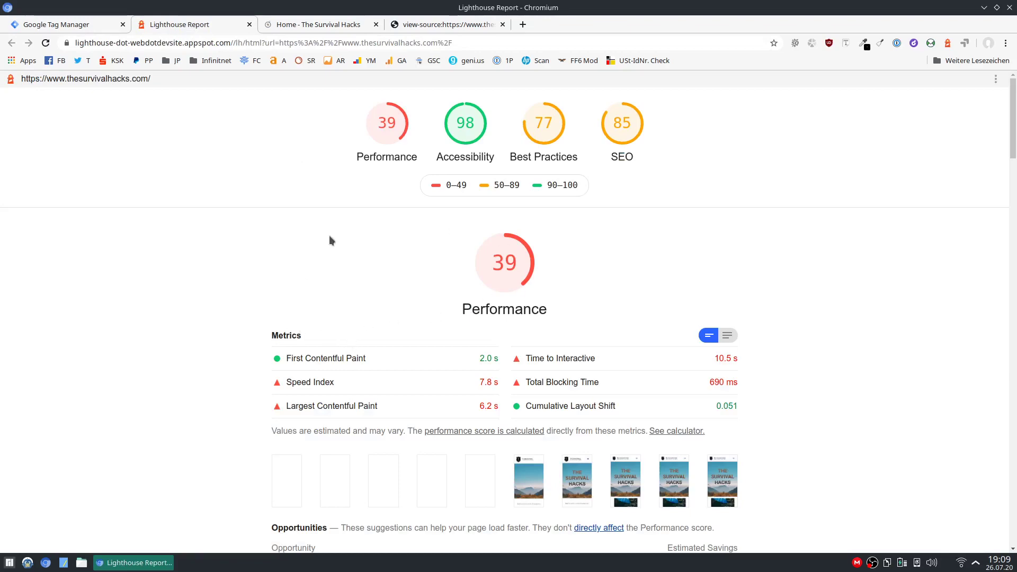
pyautogui.scroll(-3, 389, 320)
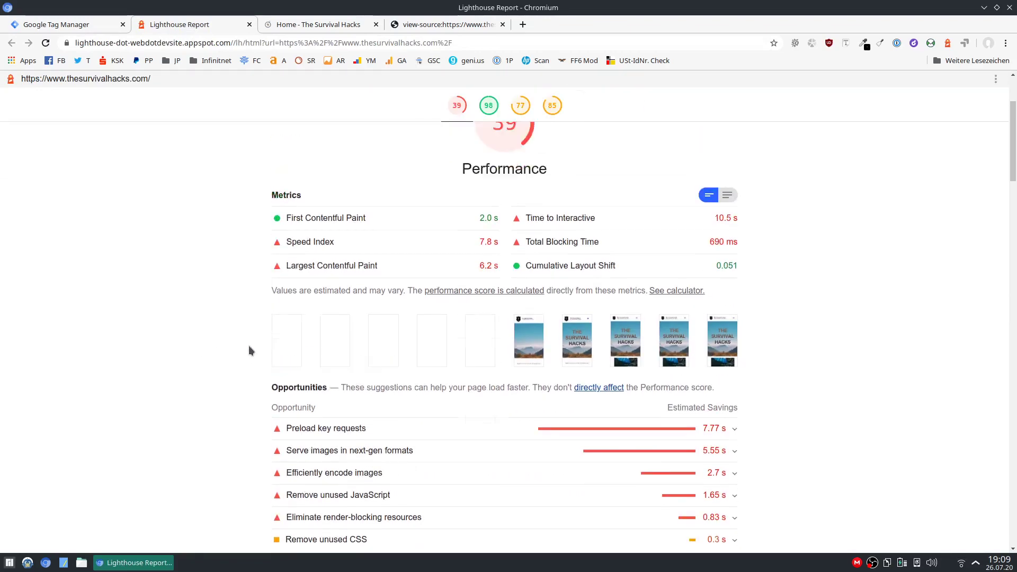
pyautogui.scroll(3, 259, 341)
pyautogui.click(79, 25)
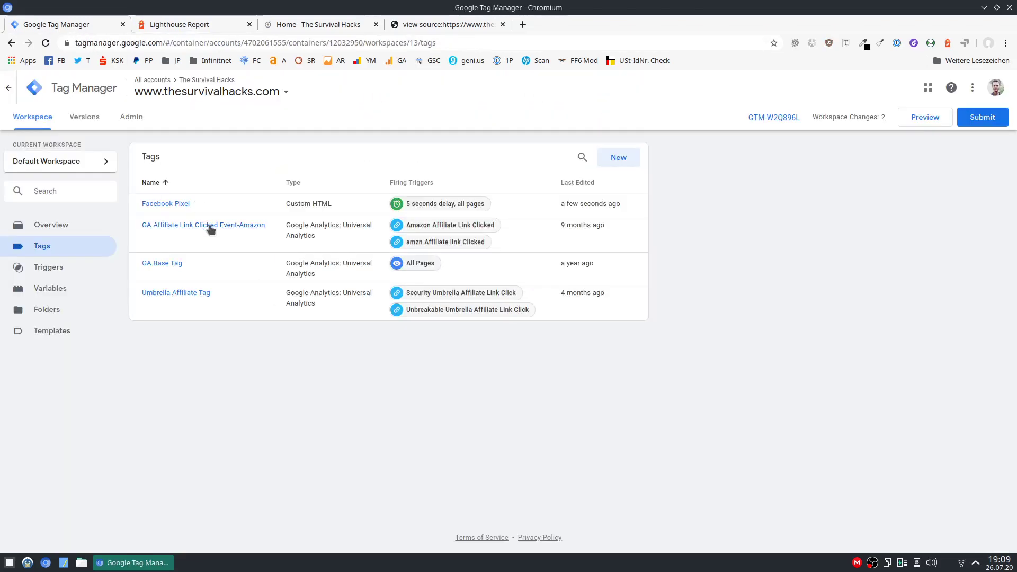
pyautogui.click(178, 26)
pyautogui.scroll(-3, 249, 281)
pyautogui.scroll(3, 317, 267)
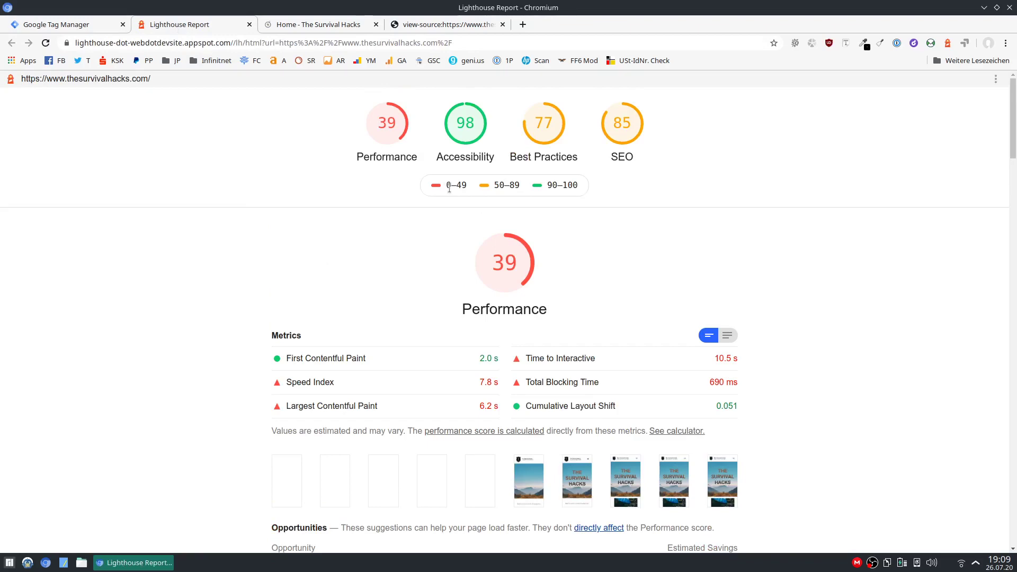
pyautogui.click(62, 25)
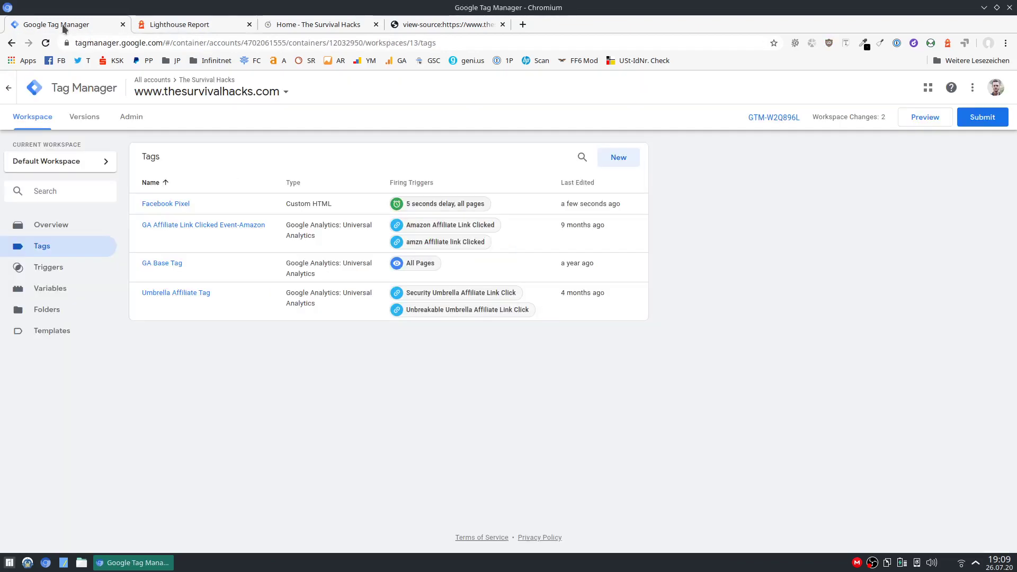
pyautogui.click(184, 25)
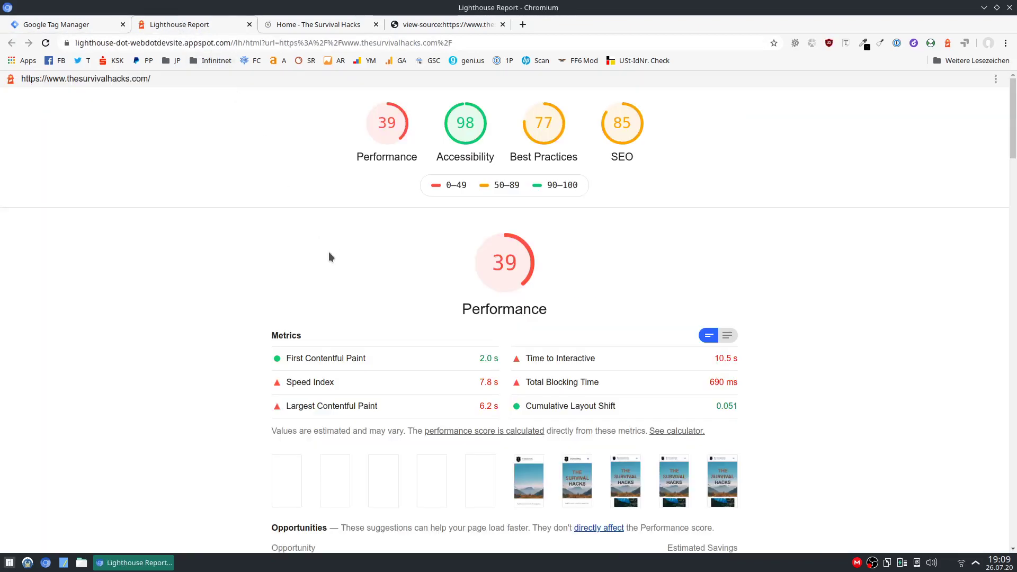
pyautogui.scroll(-7, 243, 348)
pyautogui.scroll(1, 243, 300)
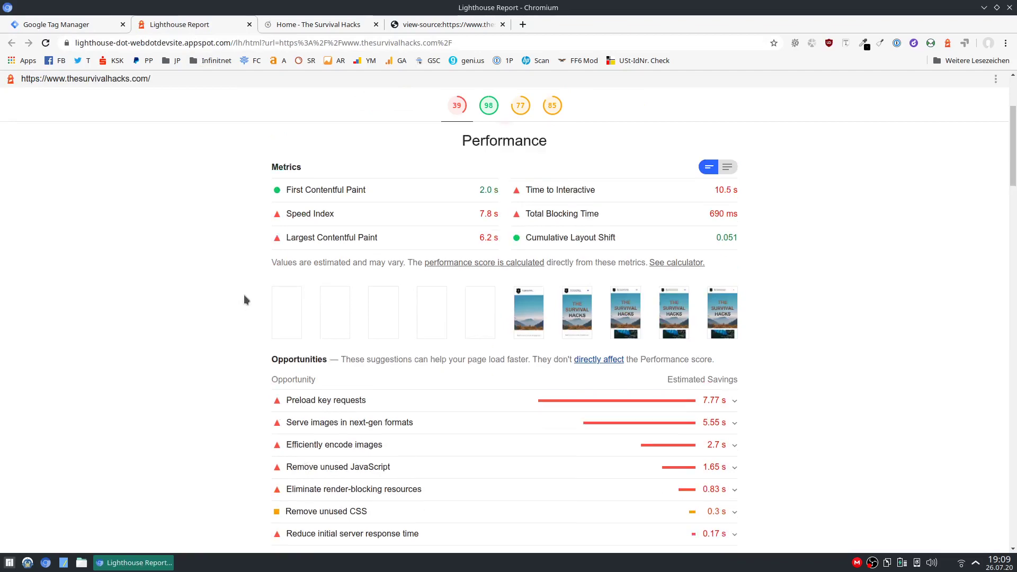
pyautogui.scroll(3, 244, 300)
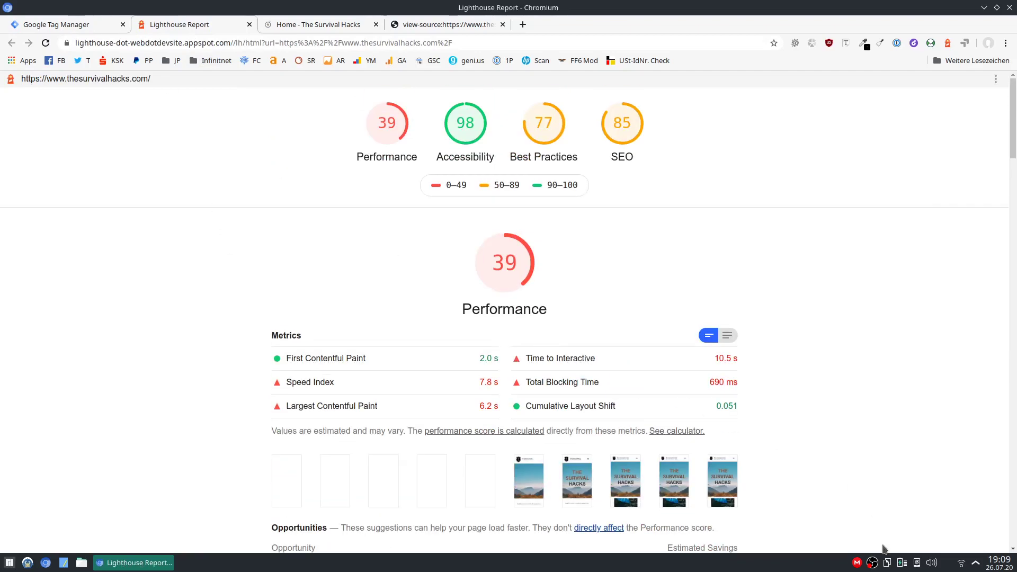